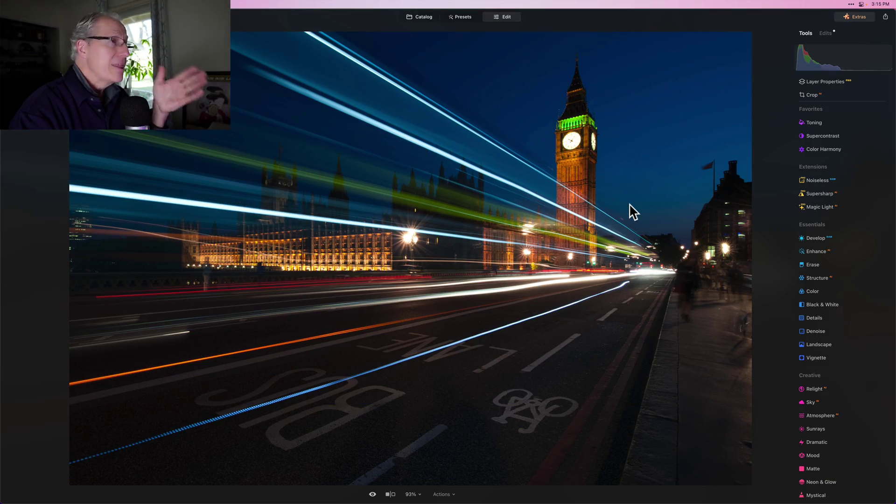
Open Develop under Essentials to show its Light, Color and Sharpness sliders for the Big Ben photo
click(682, 249)
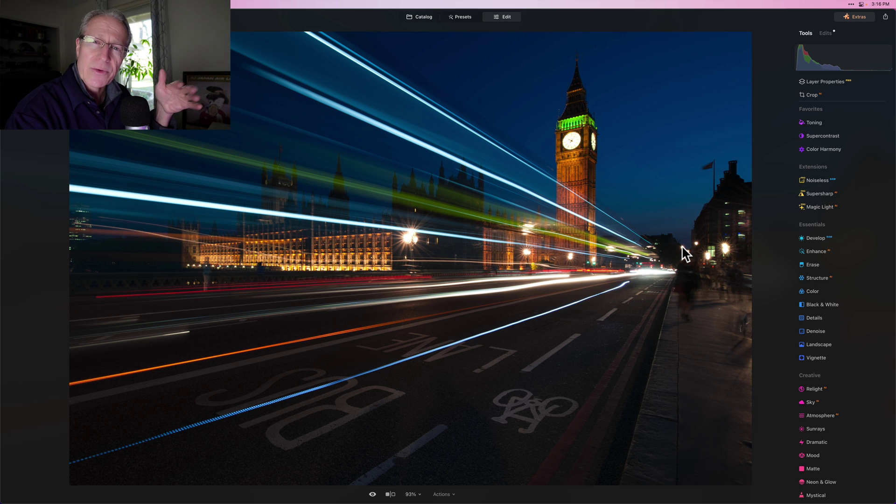
click(726, 276)
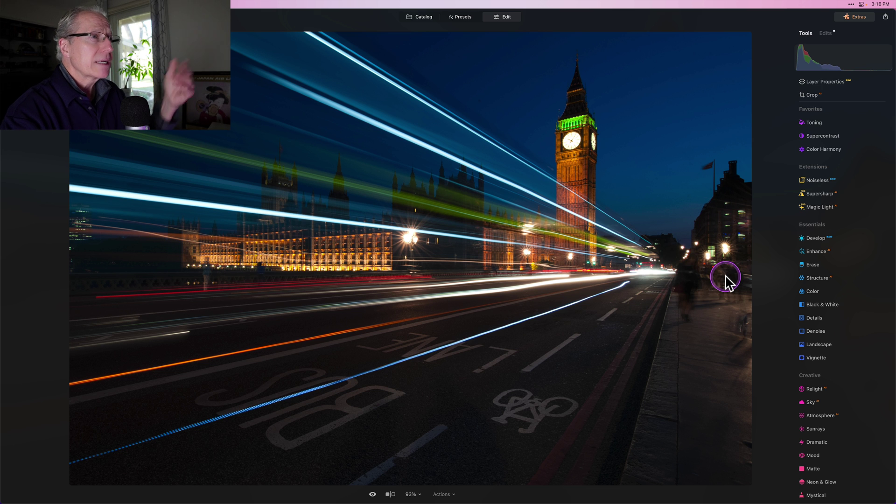
click(821, 239)
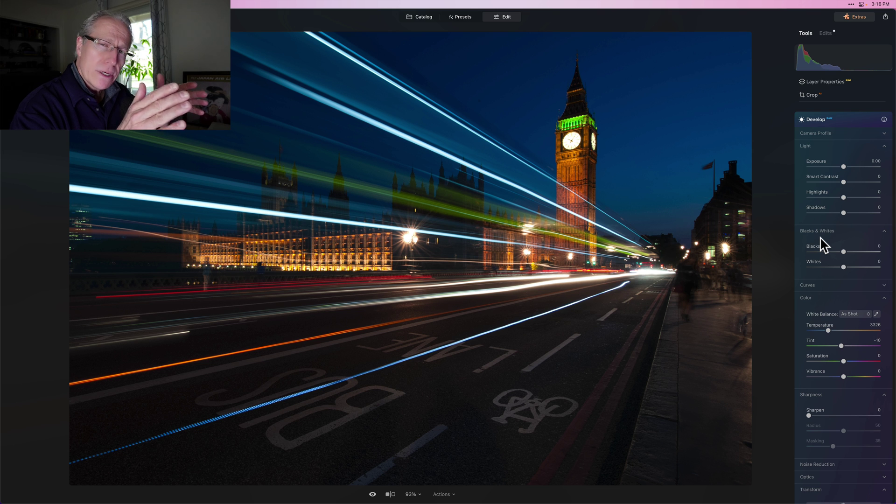
scroll(824, 245, up, 2)
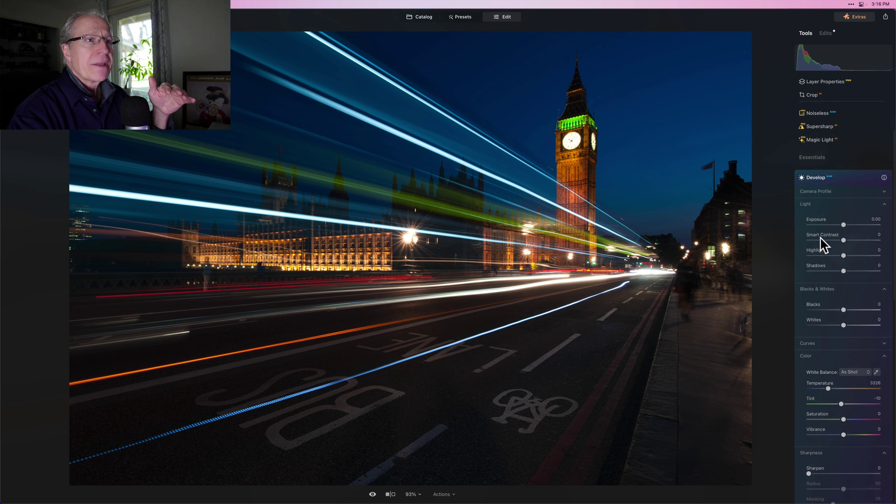
scroll(824, 245, down, 5)
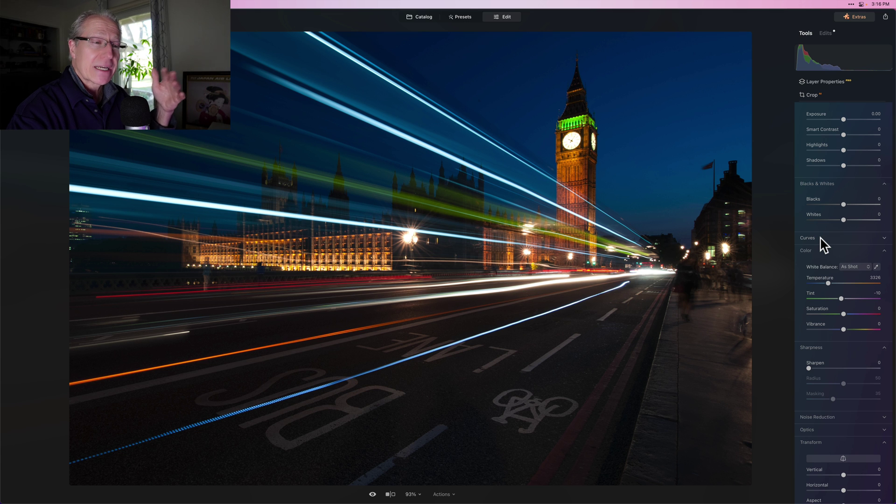
scroll(821, 243, up, 5)
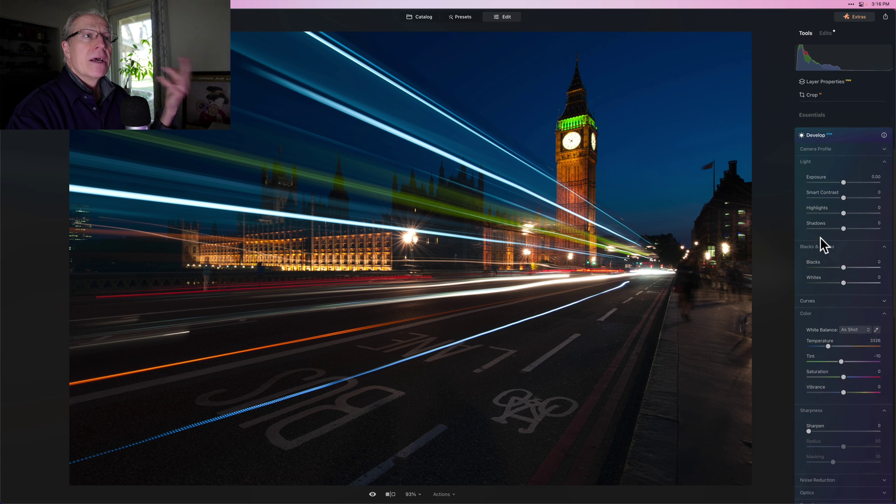
click(829, 151)
scroll(836, 173, down, 2)
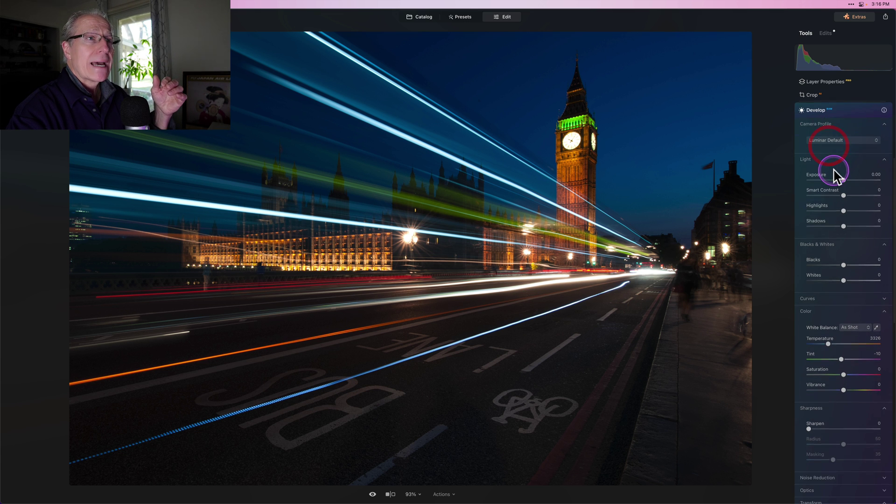
click(838, 142)
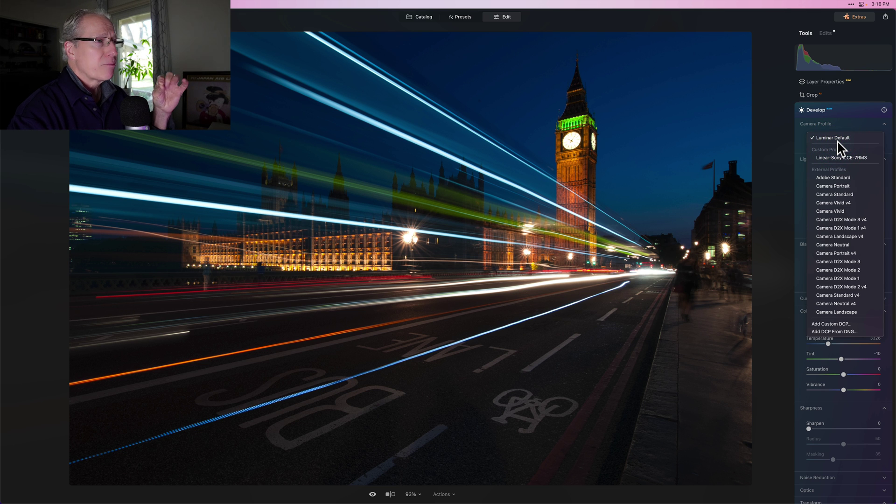
click(842, 127)
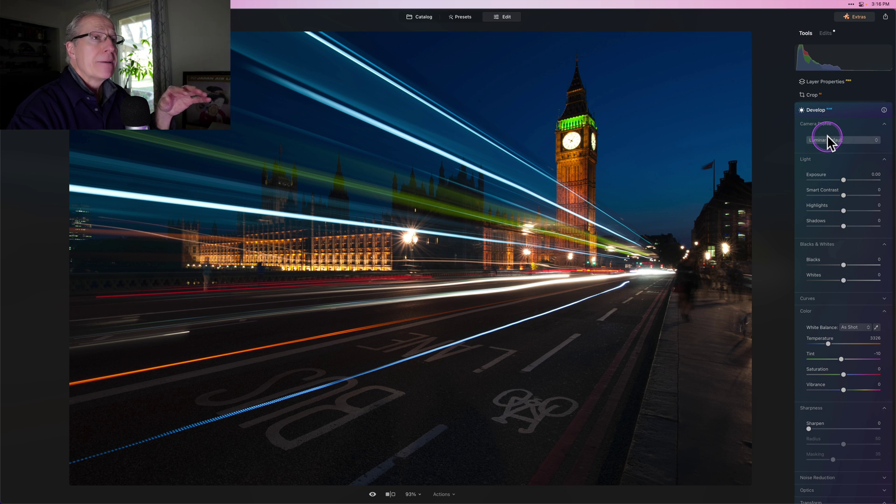
click(836, 124)
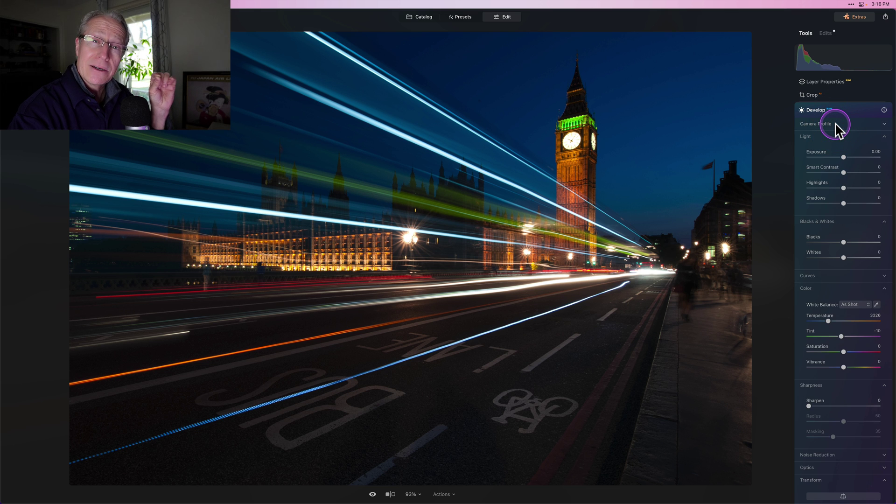
click(825, 182)
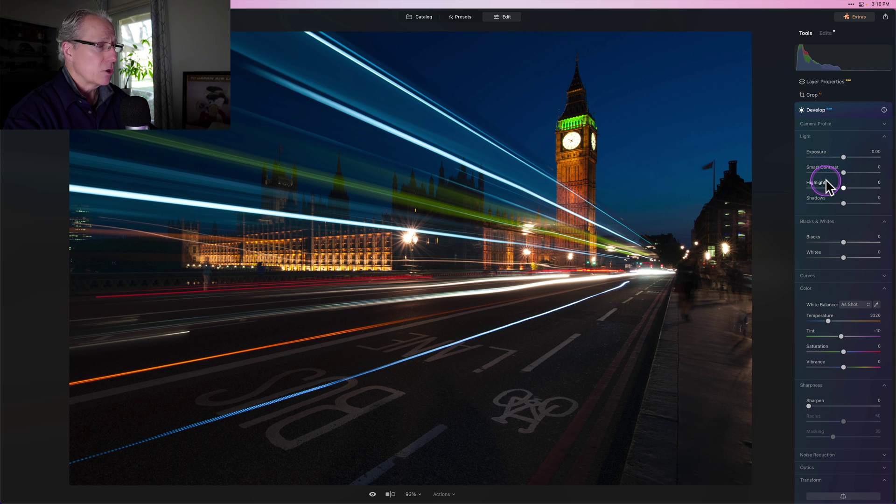
click(849, 182)
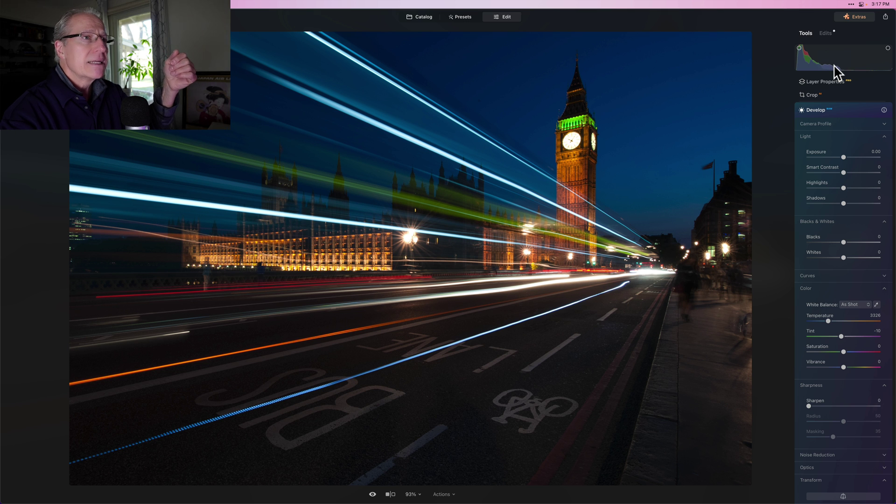
Raise Develop Exposure to 0.50 to brighten the photo
click(844, 172)
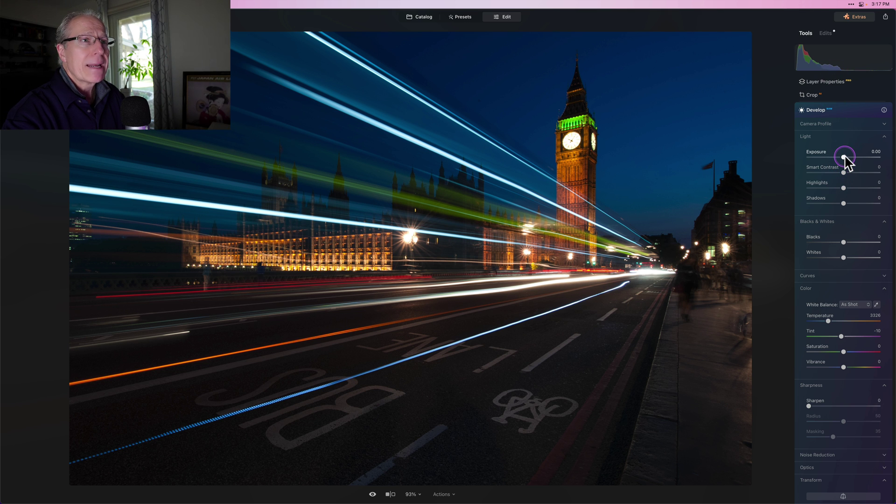
drag(844, 157, 848, 157)
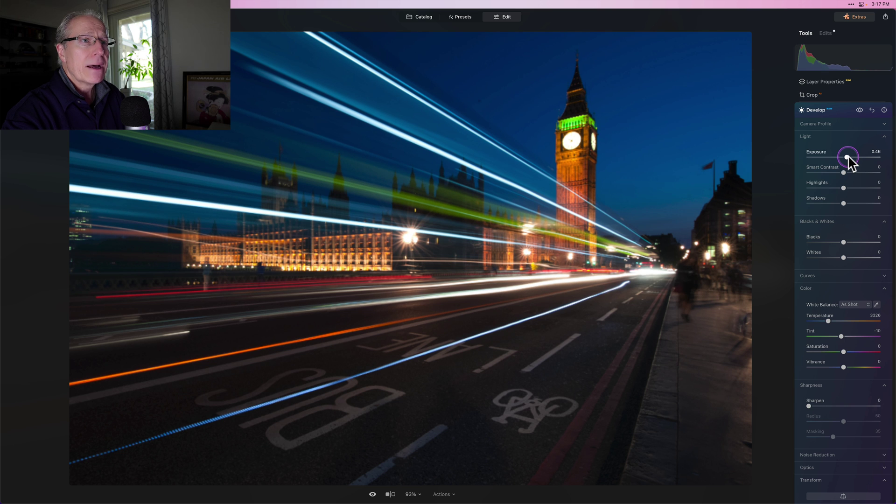
drag(848, 159, 845, 188)
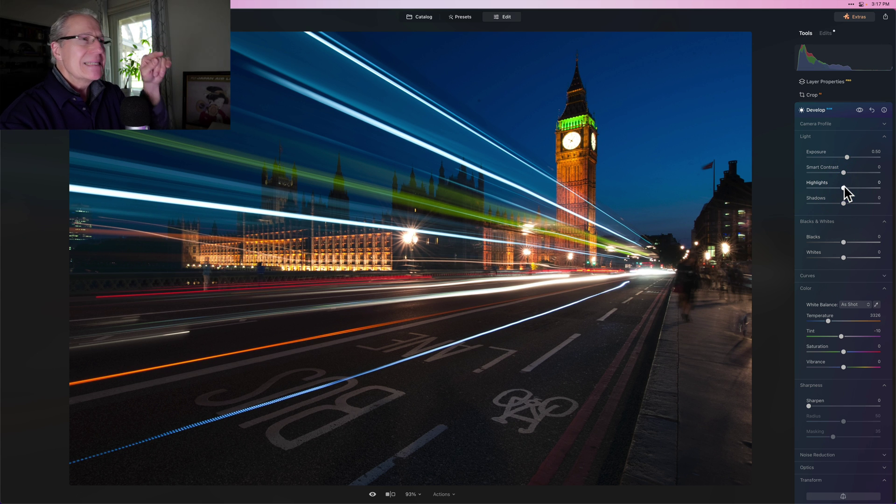
Set Highlights to -100, Shadows to 6, Blacks to 13 and Whites to -7
click(641, 162)
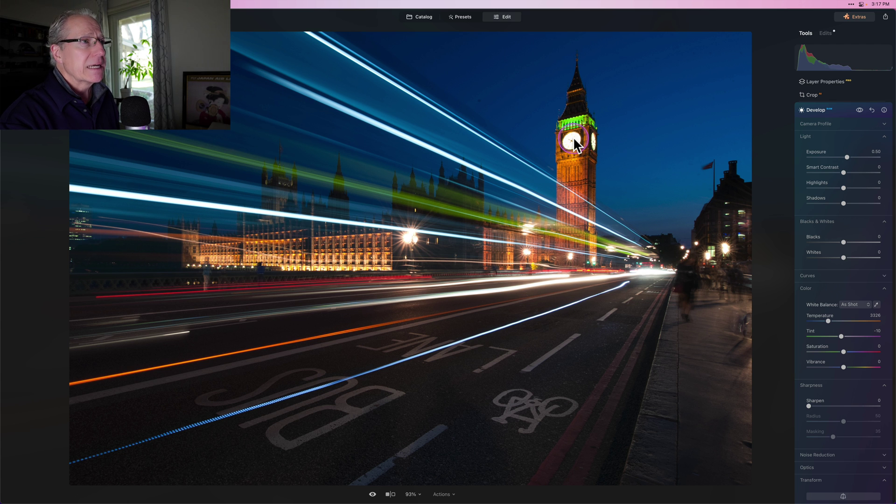
drag(861, 186, 845, 185)
drag(743, 196, 698, 195)
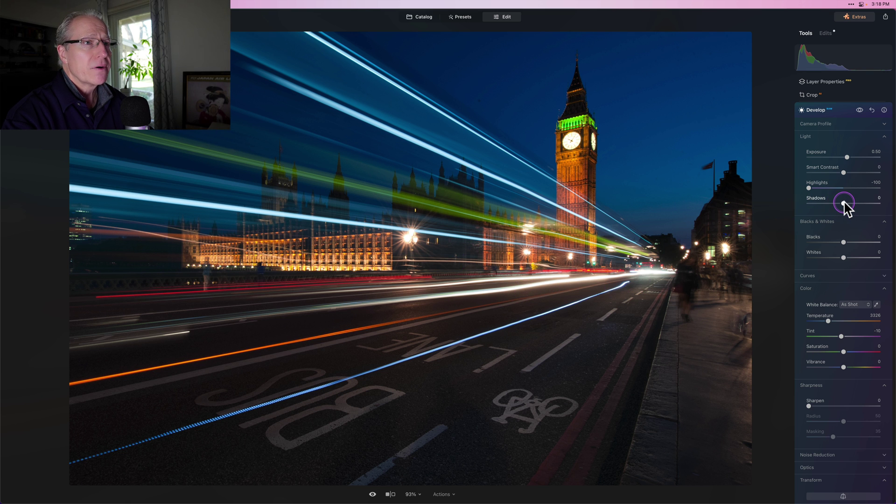
drag(844, 203, 846, 204)
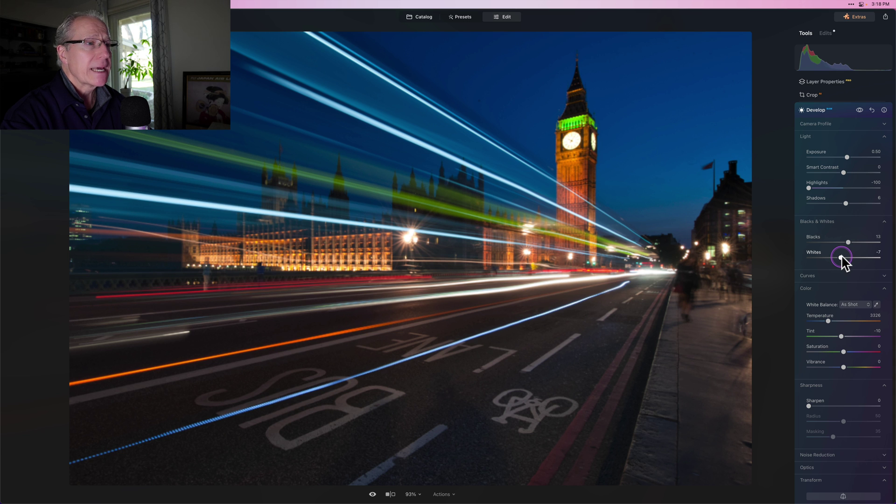
drag(841, 258, 842, 257)
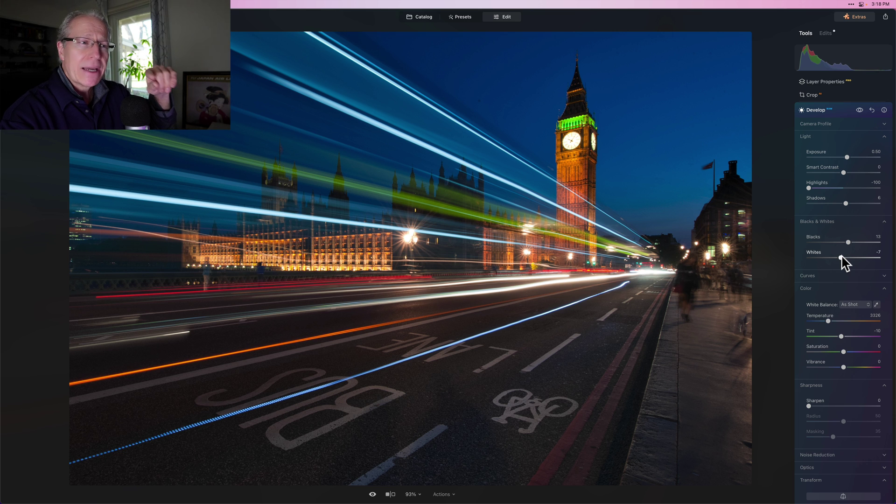
Set Vibrance to 7 and Sharpen to 19
click(840, 426)
scroll(843, 420, down, 5)
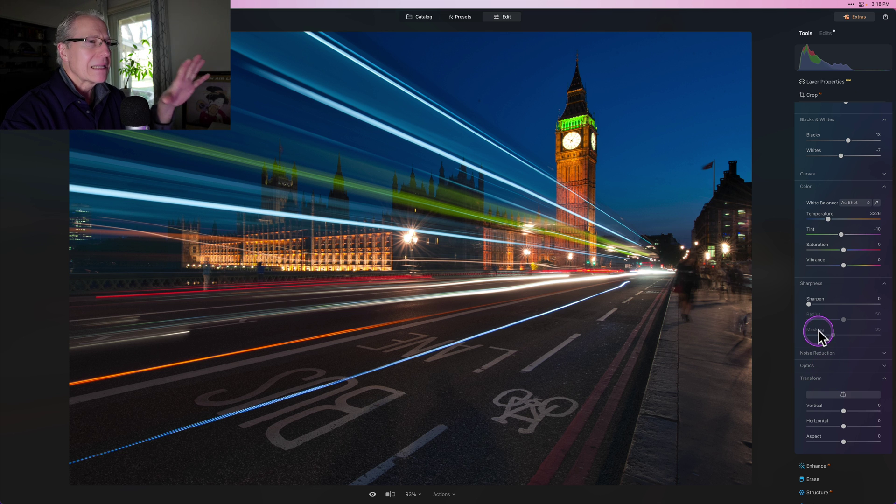
scroll(818, 333, up, 3)
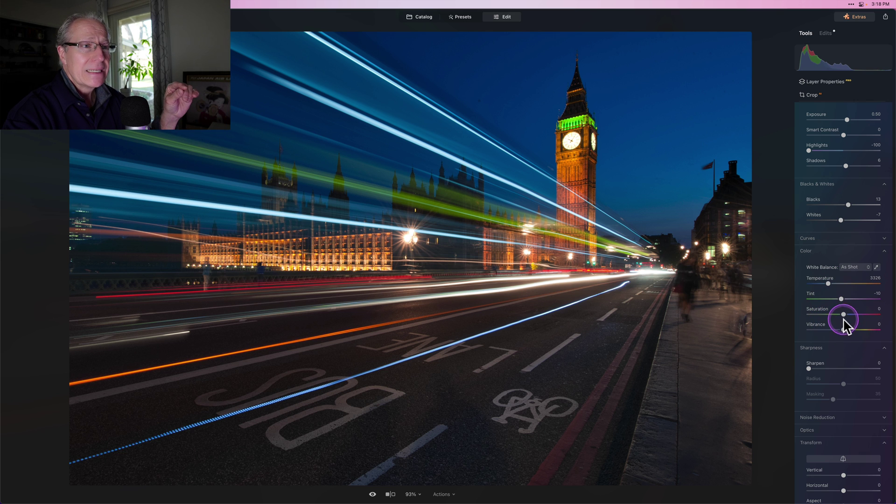
drag(844, 330, 847, 330)
drag(809, 369, 823, 369)
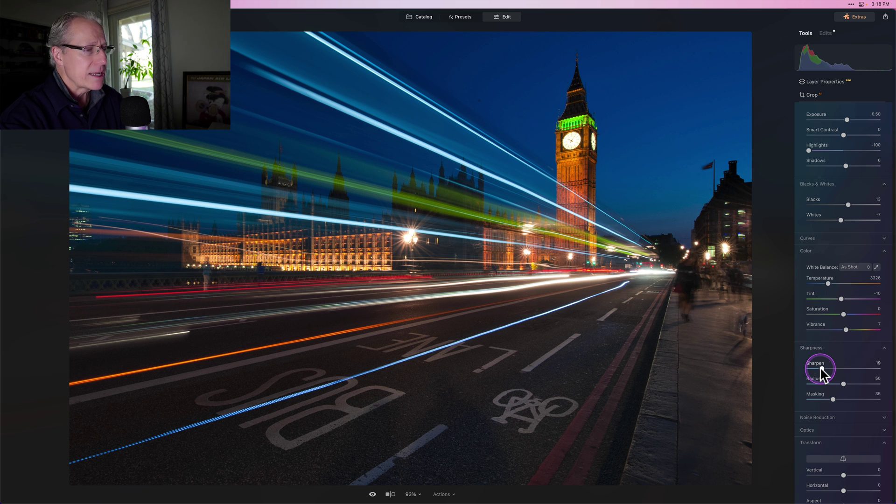
Expand Optics and try Auto Distortion Corrections, leaving it switched off
scroll(822, 422, down, 2)
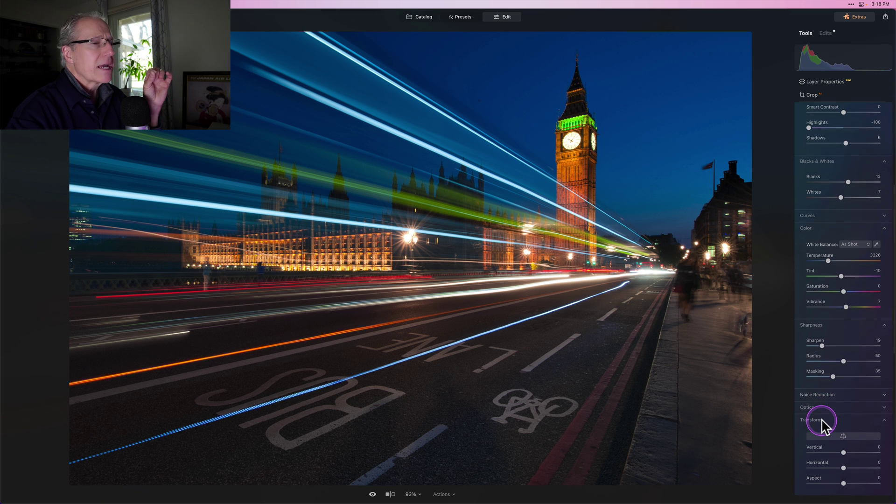
scroll(822, 424, down, 3)
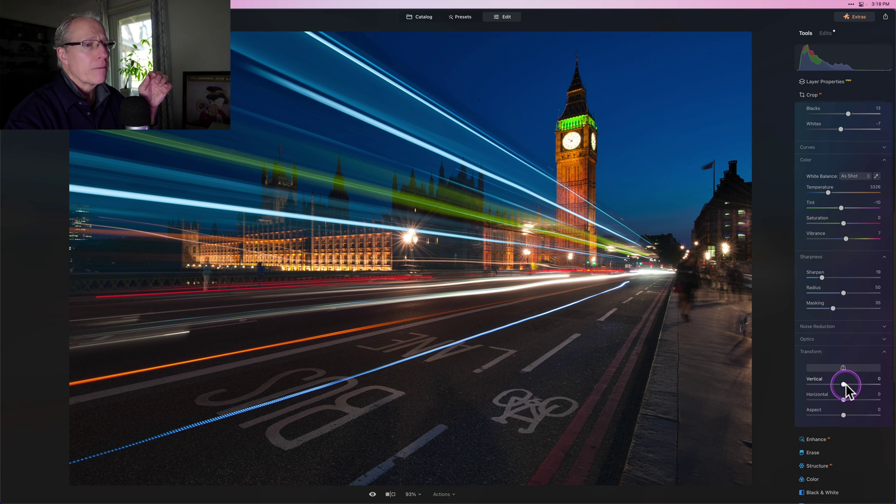
click(813, 339)
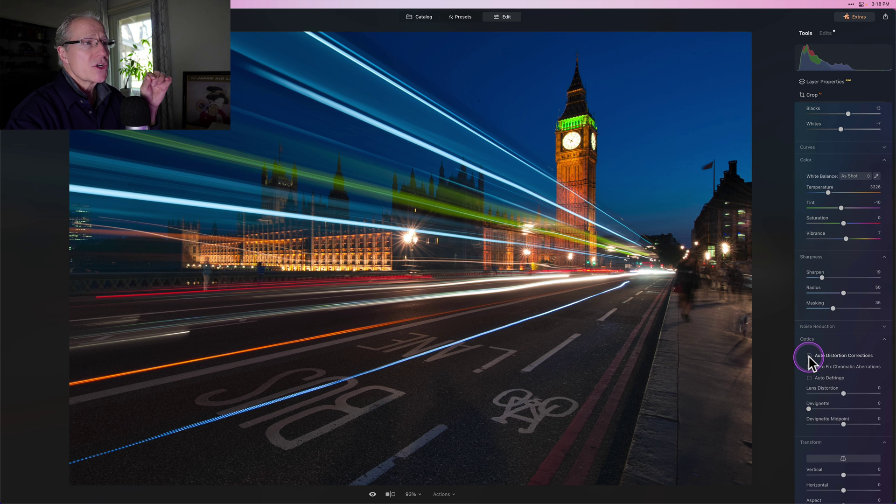
click(809, 356)
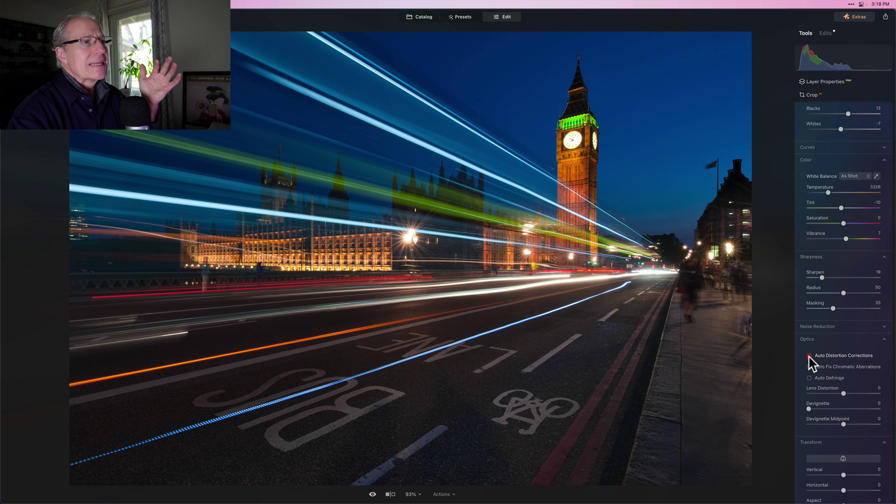
click(809, 357)
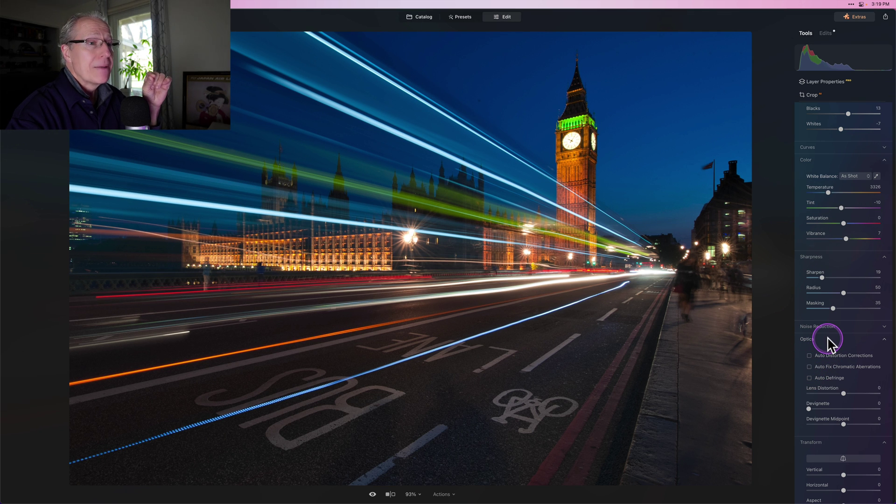
Collapse Optics and adjust Vertical perspective to 11, then settle it at 1
click(827, 341)
scroll(828, 344, down, 4)
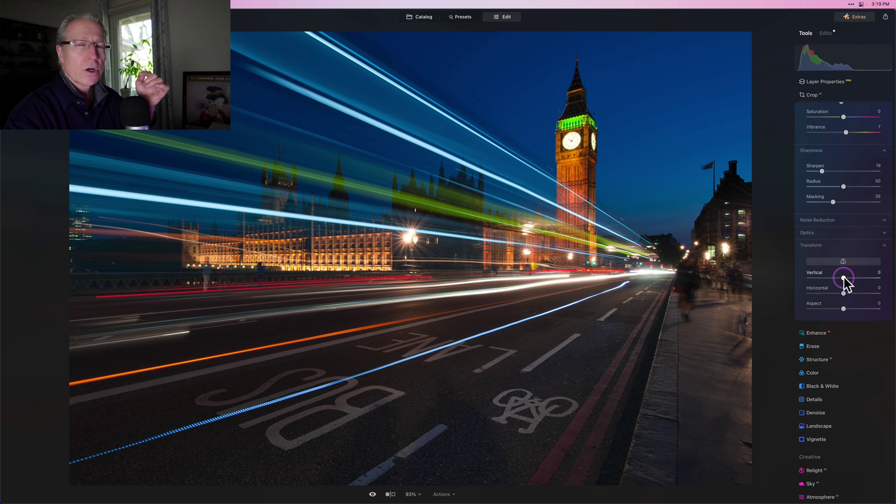
drag(844, 278, 844, 278)
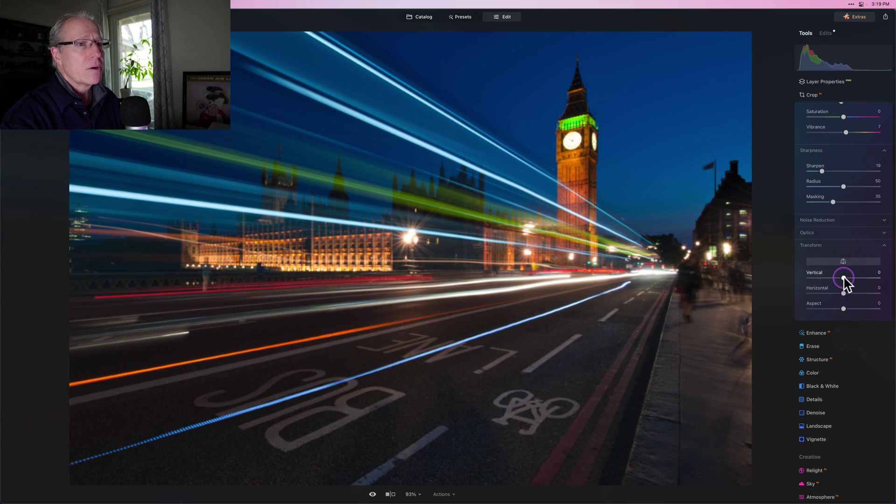
drag(844, 279, 844, 279)
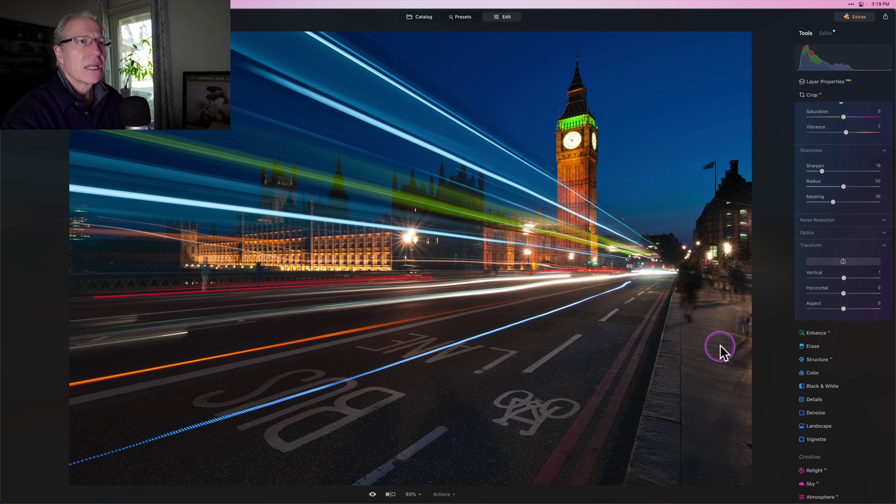
Compare before and after with the Develop eye toggle, then collapse Develop
scroll(864, 214, up, 5)
scroll(867, 217, up, 3)
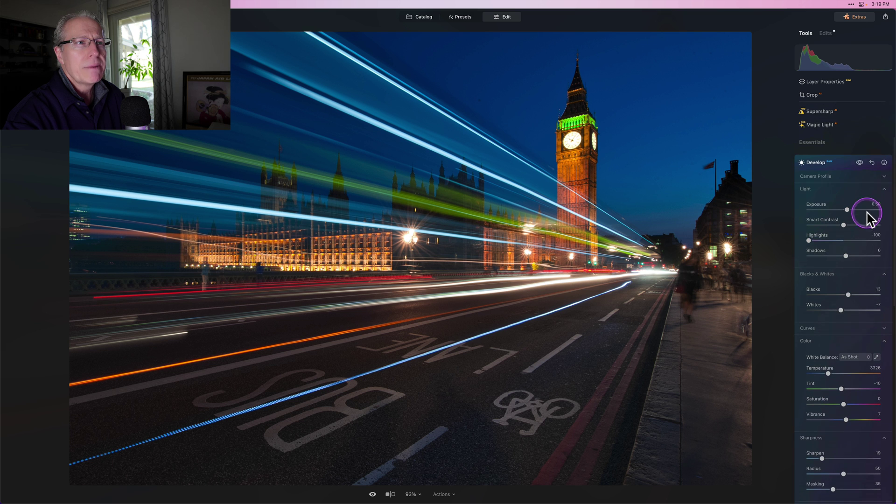
click(860, 163)
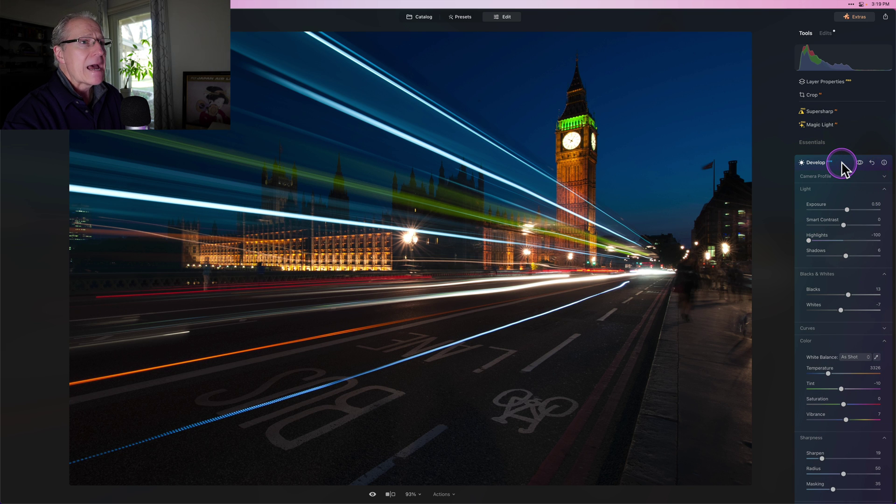
click(846, 166)
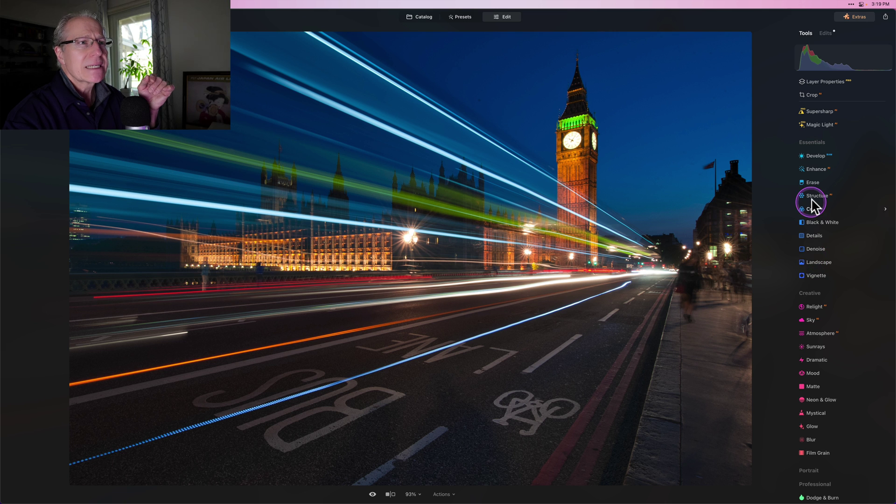
Apply Erase's Remove Dust Spots to the photo
click(813, 183)
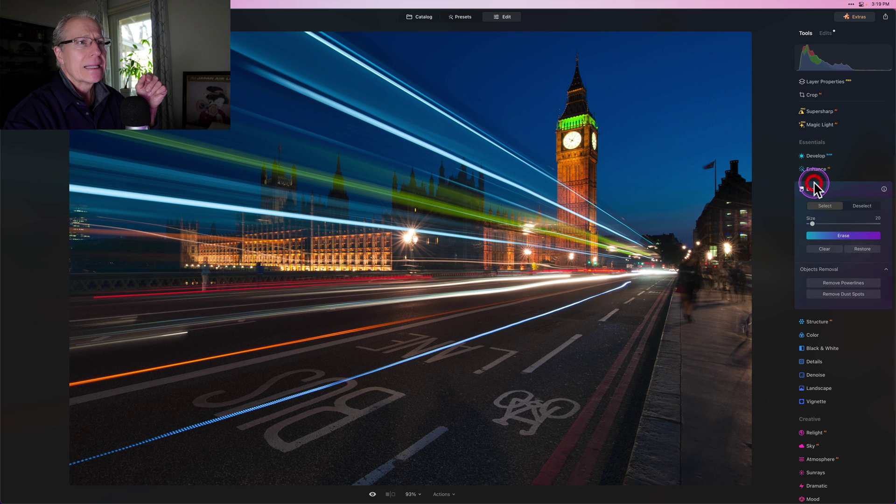
click(846, 295)
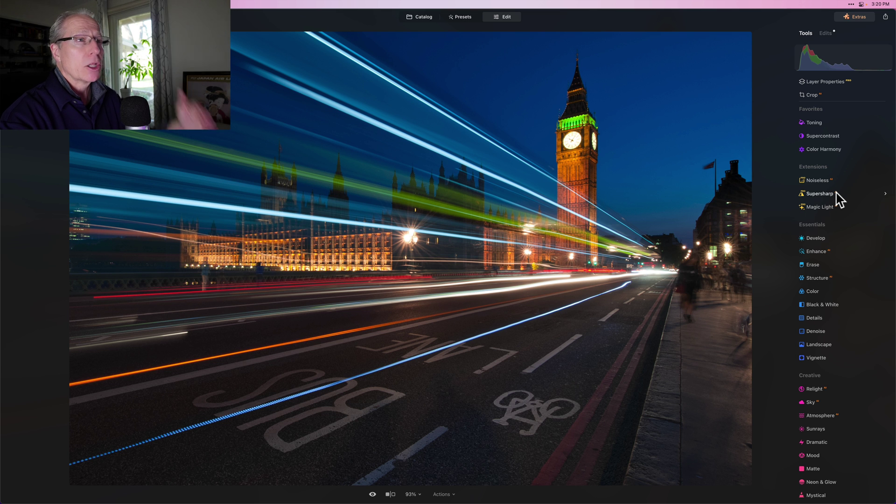
Set Supercontrast highlights contrast 10, midtones and shadows contrast 13, highlights balance -53
click(820, 136)
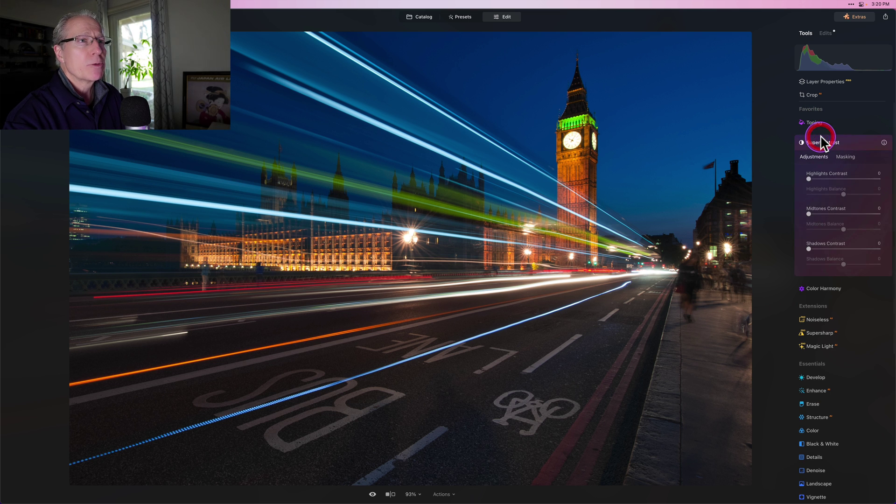
mouse_move(809, 179)
mouse_down()
mouse_move(834, 180)
mouse_move(816, 180)
mouse_up()
drag(810, 214, 819, 214)
drag(809, 249, 819, 249)
drag(843, 194, 825, 194)
click(843, 229)
Set midtones balance -28, reset shadows balance to 0, compare, and collapse Supercontrast
mouse_move(844, 229)
mouse_down()
mouse_move(864, 230)
mouse_move(834, 228)
mouse_up()
drag(844, 264, 835, 264)
double_click(834, 264)
click(816, 250)
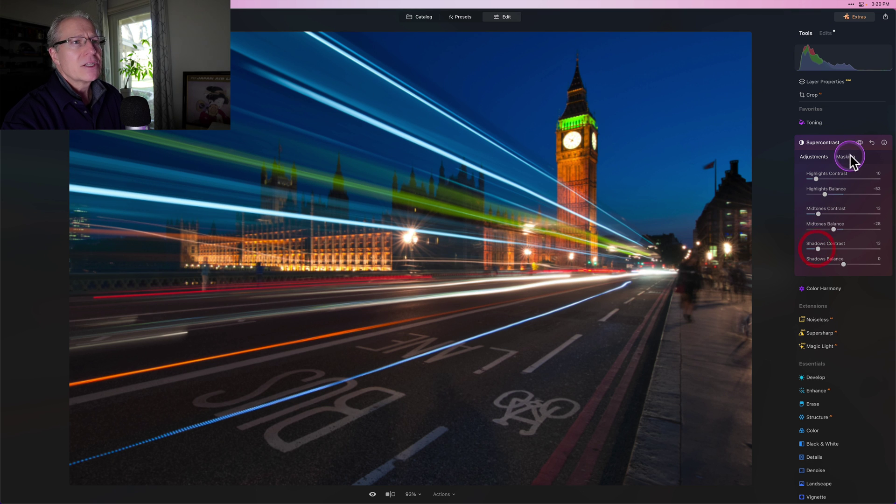
click(860, 143)
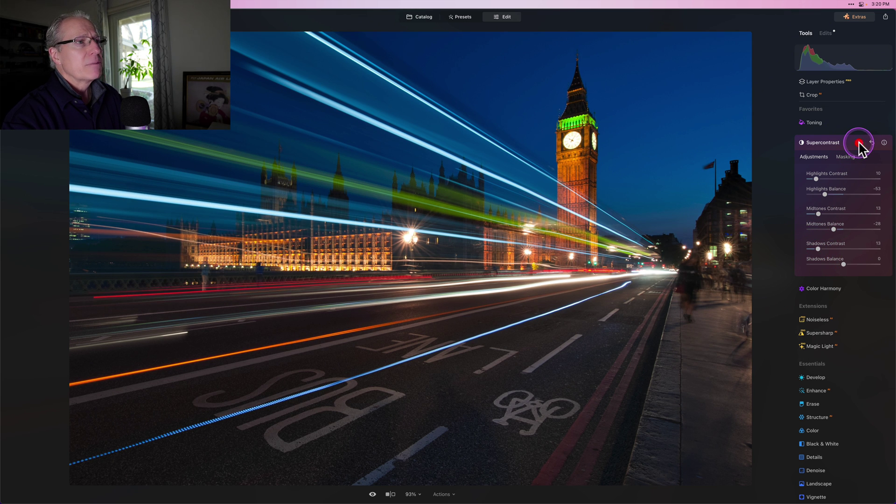
click(843, 143)
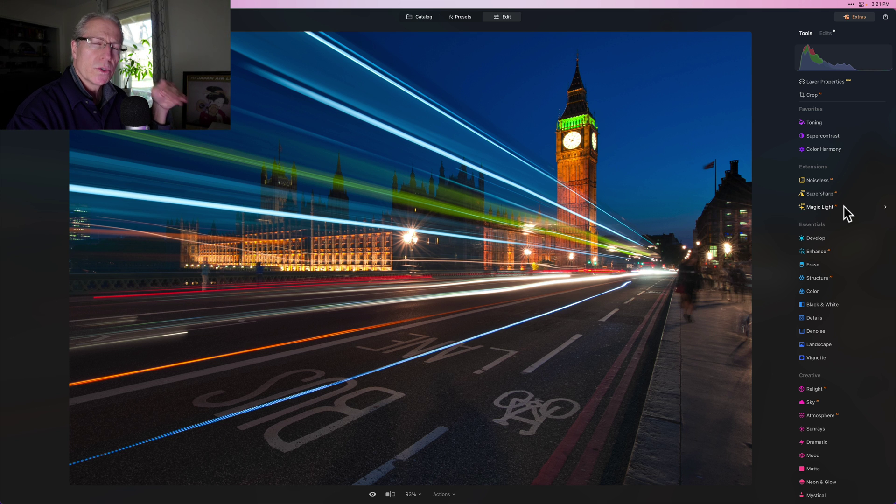
click(821, 267)
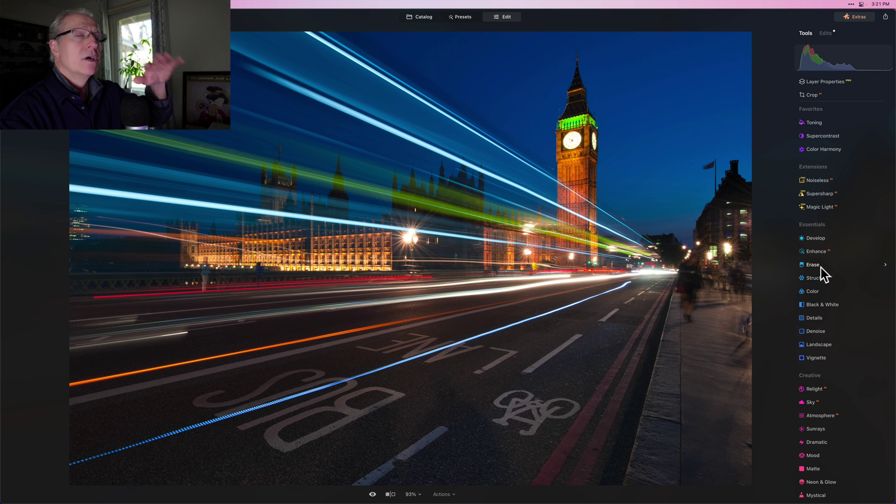
Mask a Develop adjustment with a radial gradient over Big Ben's clock face
click(820, 239)
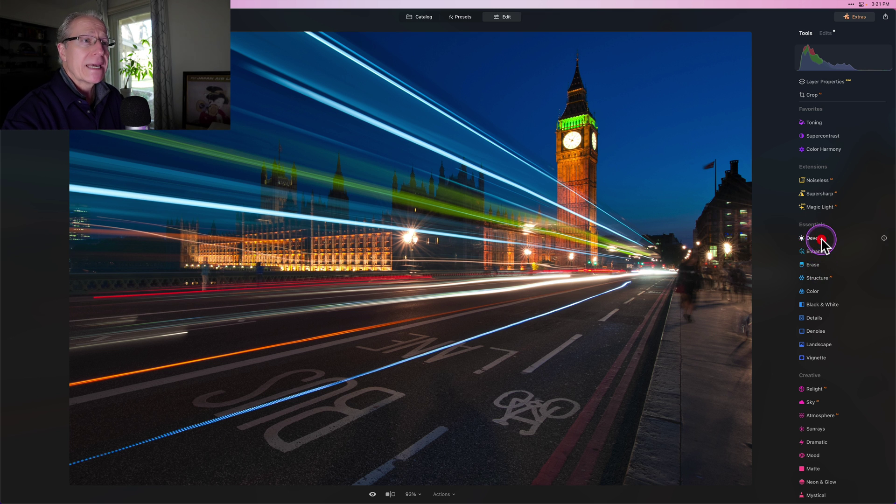
click(847, 150)
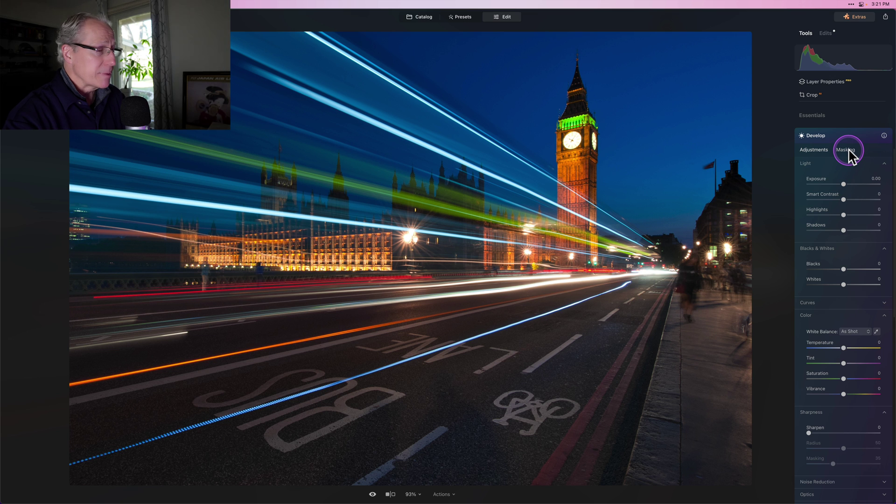
click(847, 151)
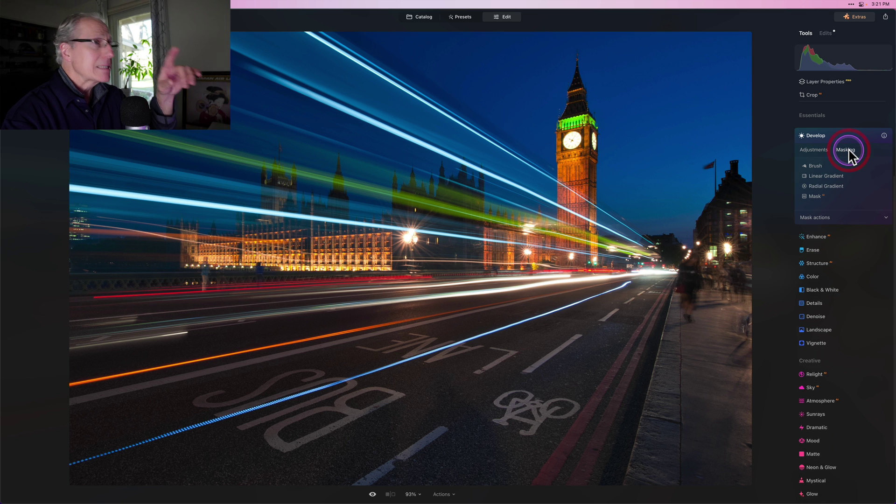
click(825, 186)
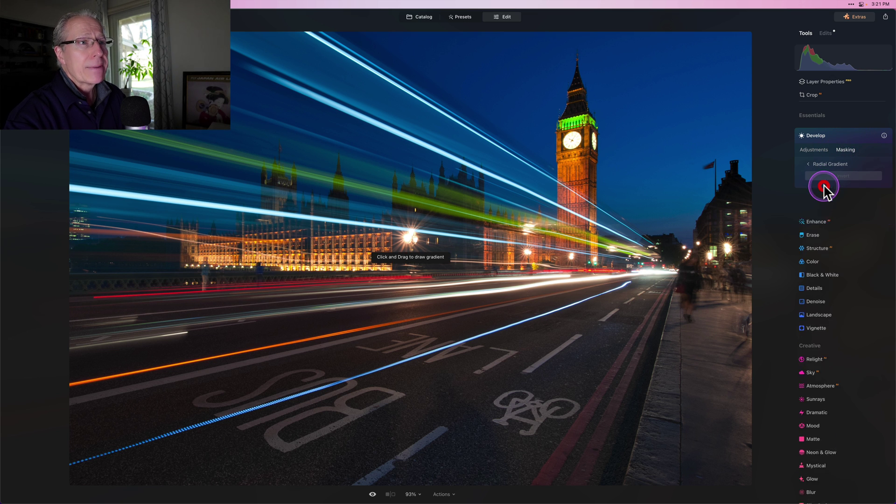
drag(570, 136, 573, 141)
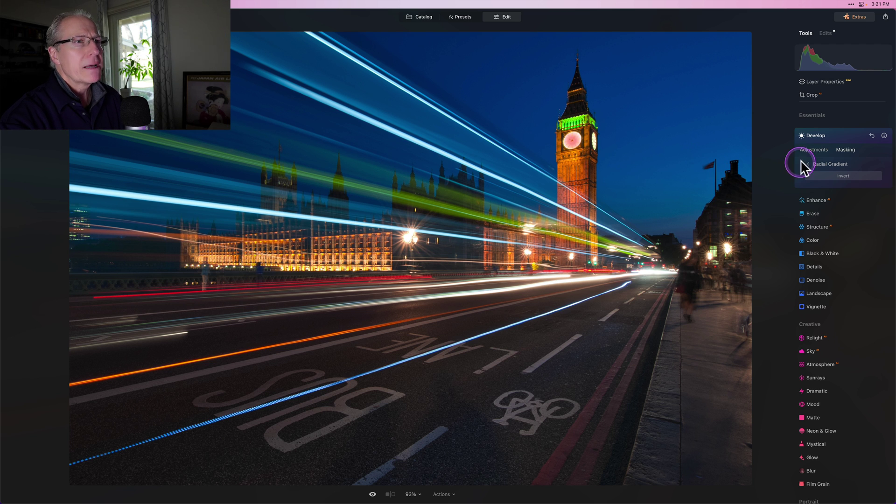
Set the masked area to Exposure -1.00, Smart Contrast 55, Highlights -44, Whites -87
click(813, 149)
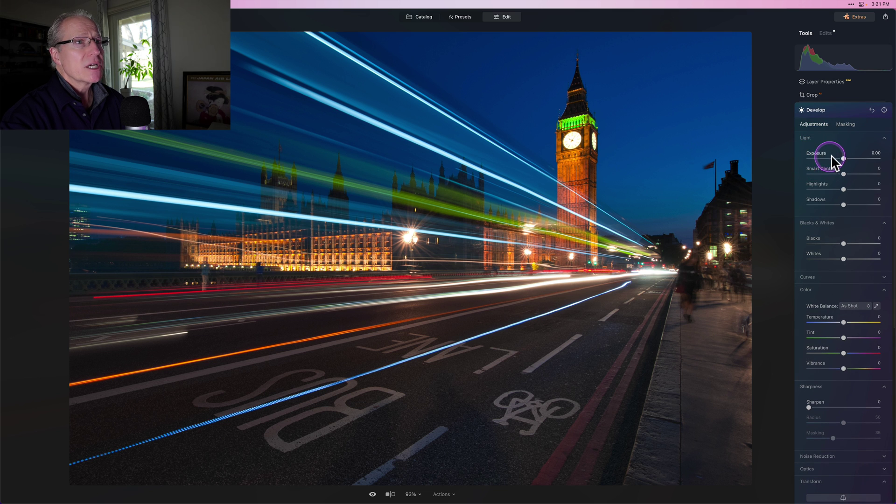
drag(834, 157, 829, 190)
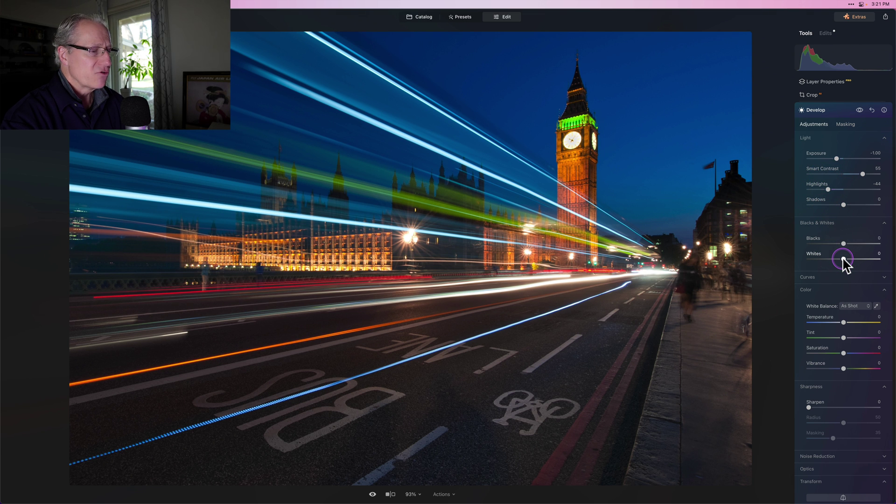
drag(844, 259, 811, 258)
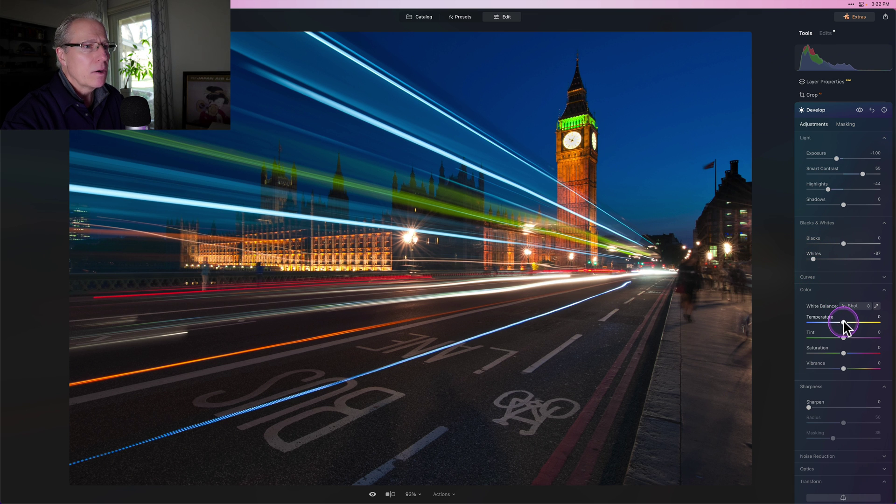
drag(843, 321, 845, 321)
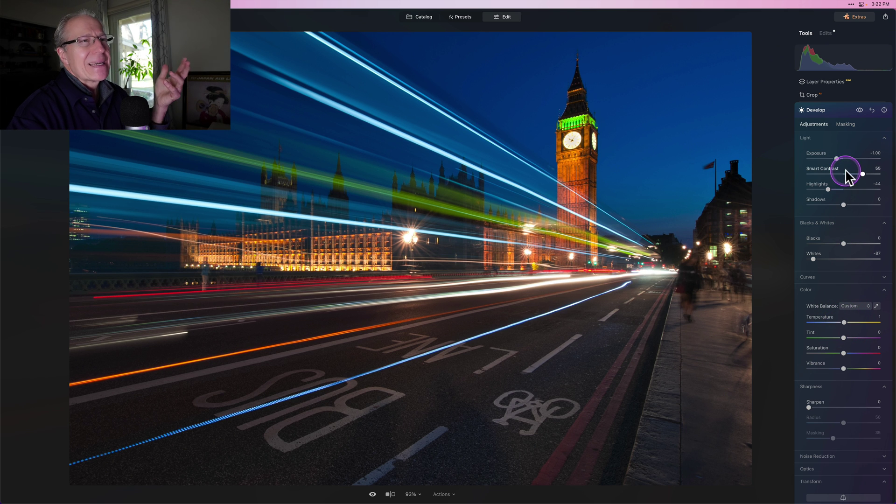
click(861, 110)
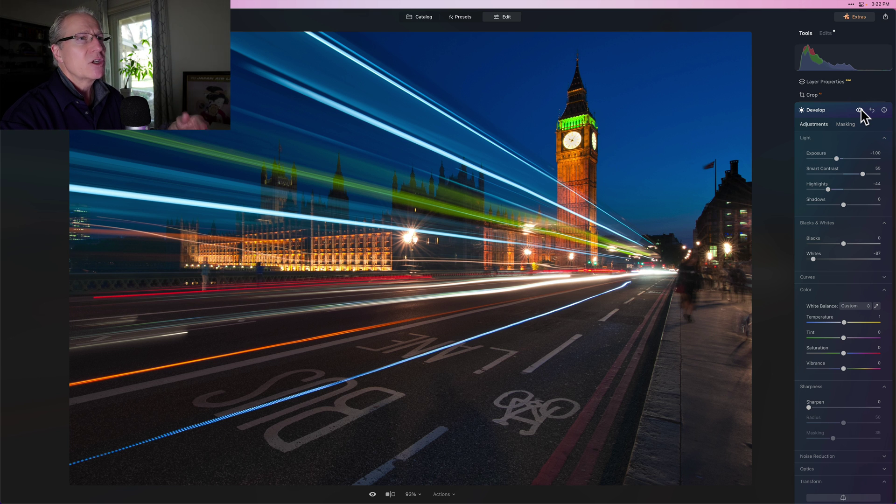
click(891, 72)
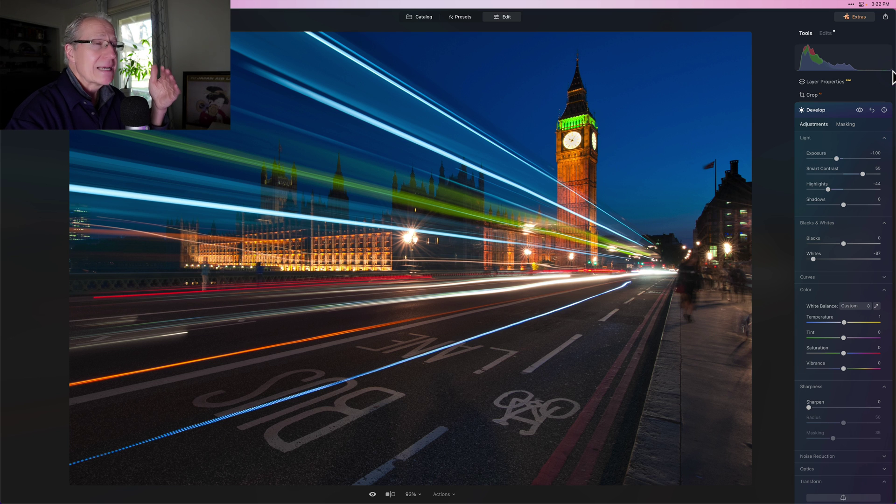
click(611, 110)
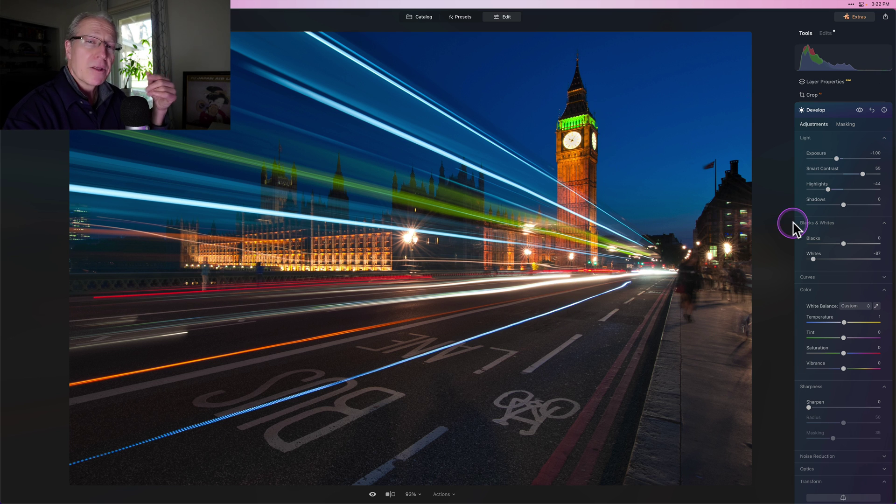
click(841, 113)
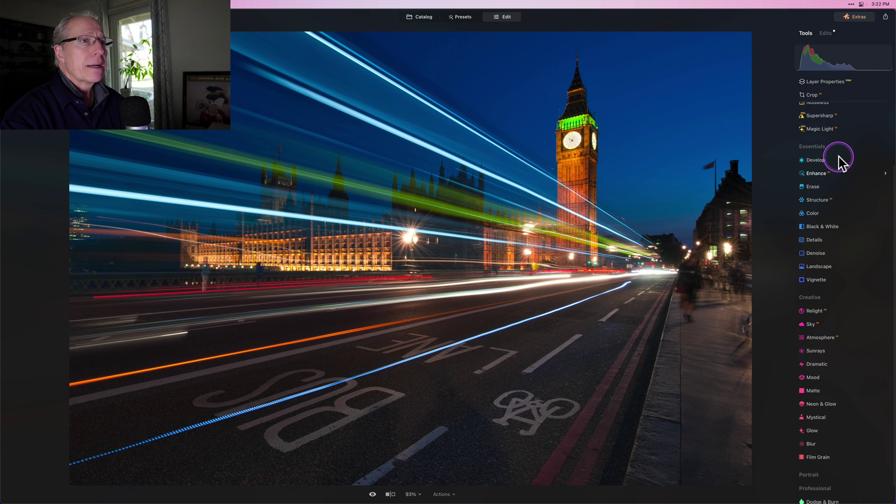
Mask a new Develop adjustment to the foreground road with a linear gradient and set Exposure 0.76
click(827, 162)
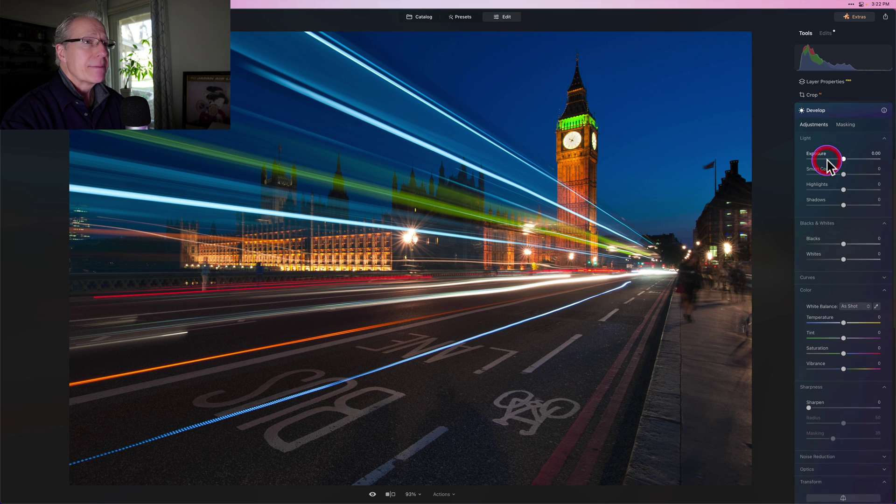
click(846, 125)
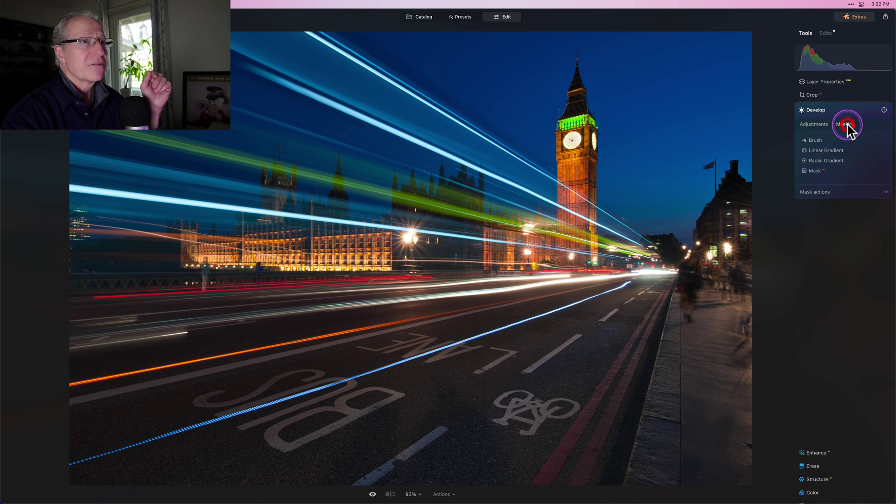
click(829, 149)
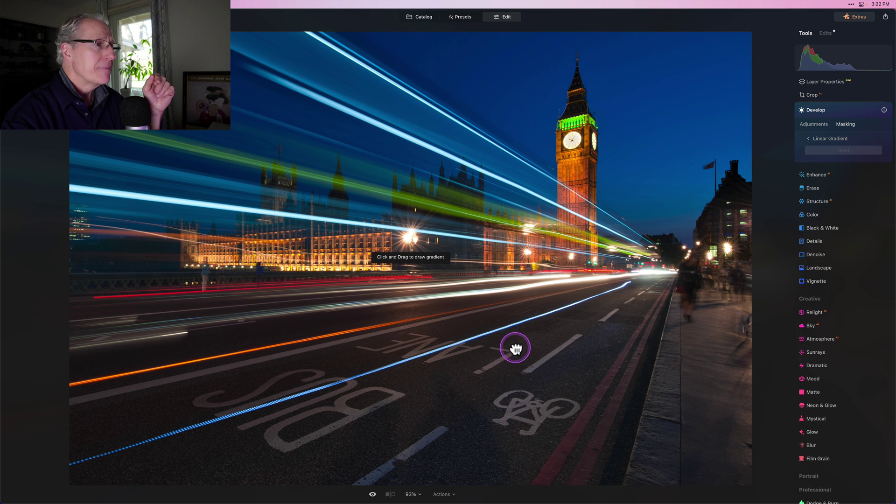
drag(516, 348, 506, 280)
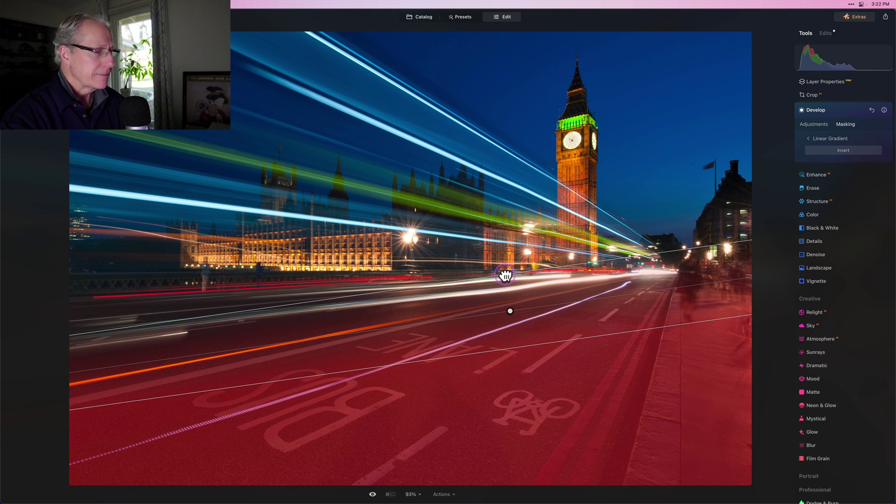
click(815, 124)
drag(844, 158, 850, 159)
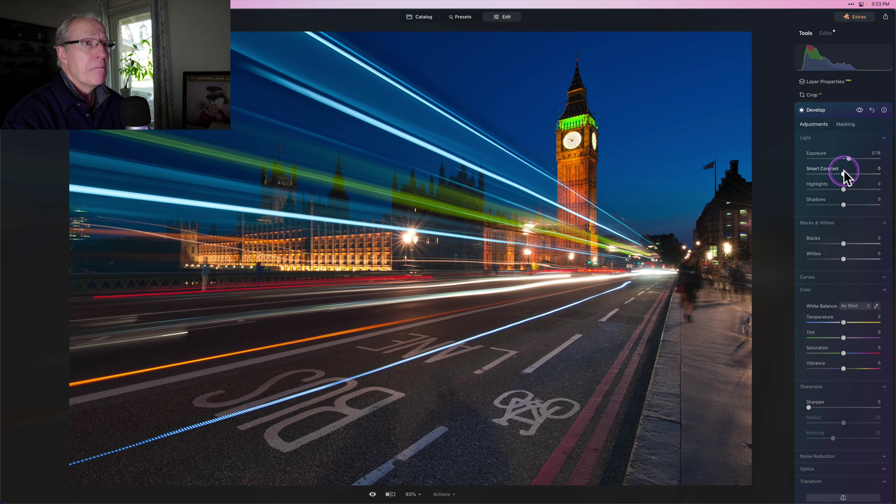
Raise Smart Contrast to 58, darken Shadows to -20 and Blacks to -32
drag(848, 174, 864, 175)
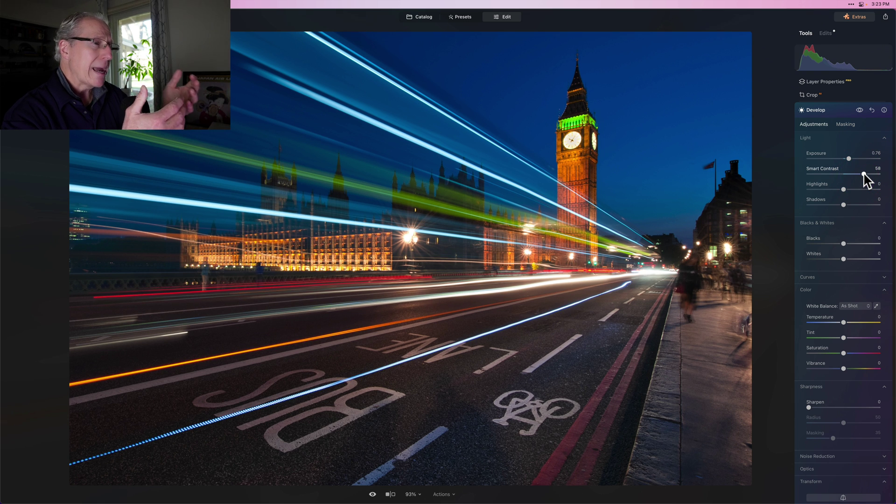
click(574, 400)
click(549, 412)
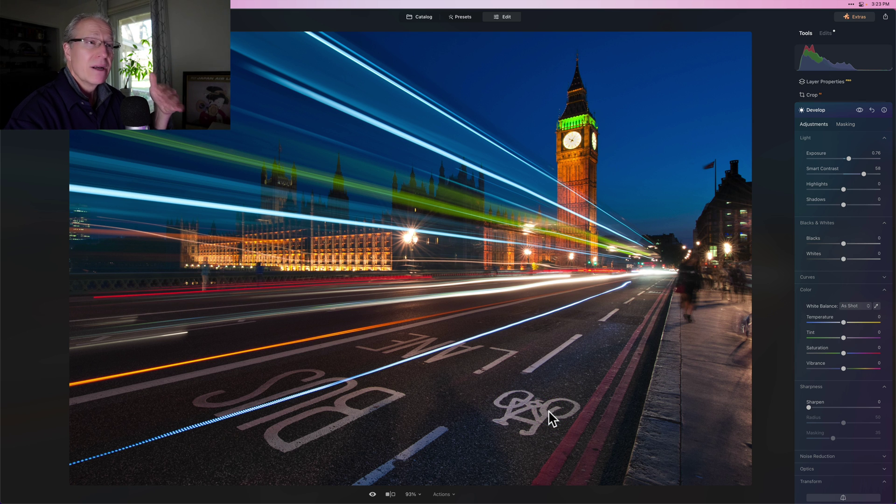
click(587, 387)
click(825, 223)
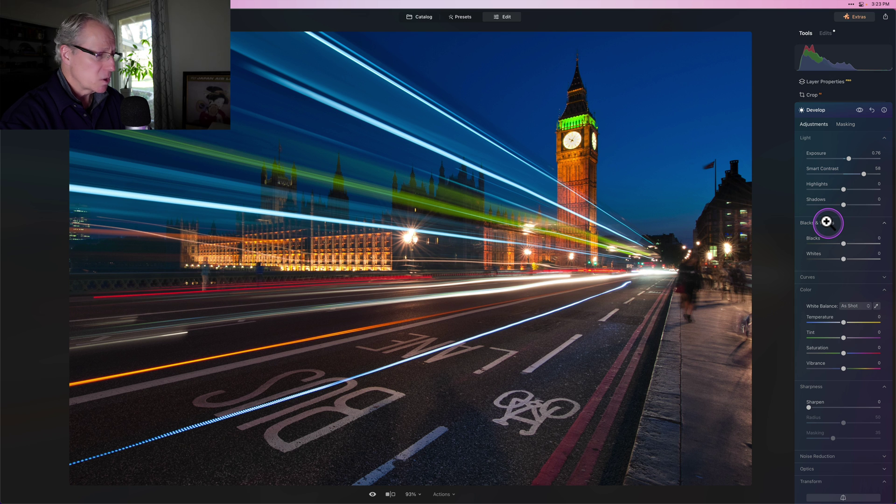
drag(844, 204, 838, 204)
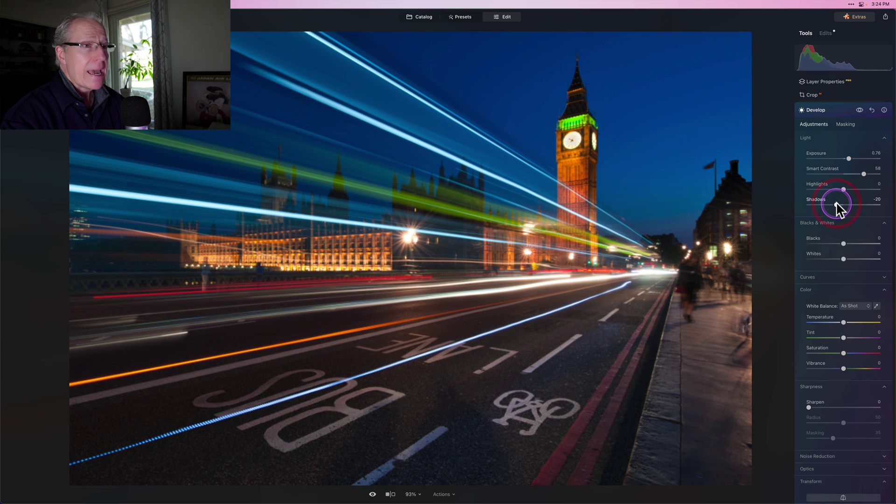
click(843, 243)
drag(838, 243, 867, 261)
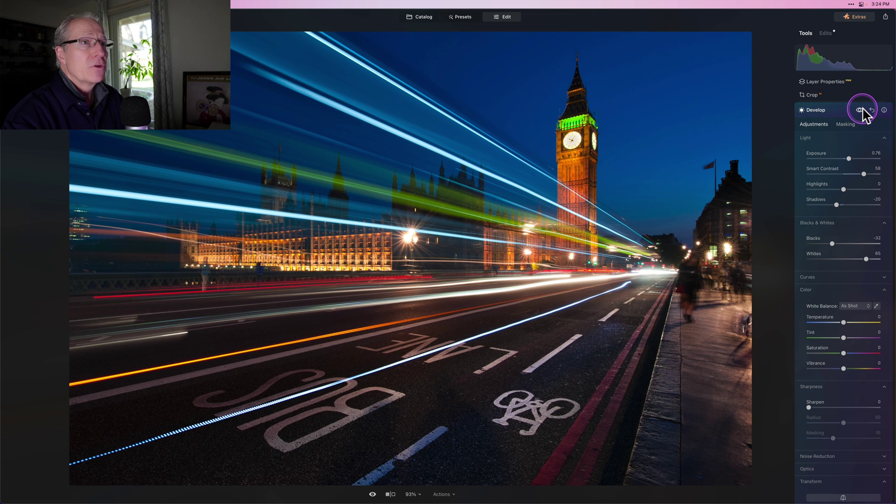
Compare before and after, set Highlights 37 and Whites 73, then collapse Develop
click(859, 110)
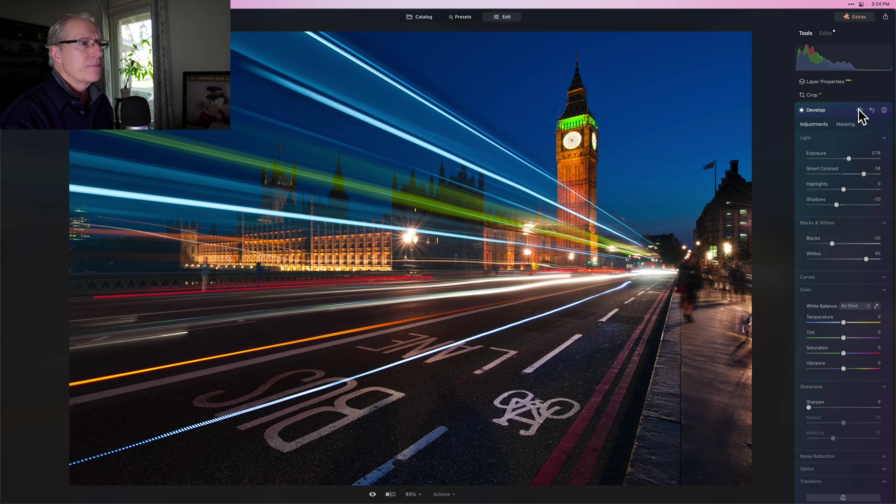
click(859, 111)
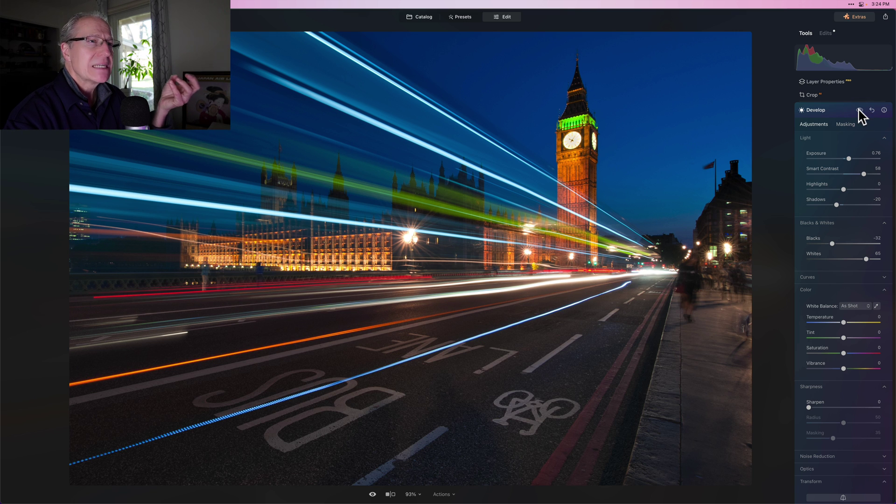
click(860, 110)
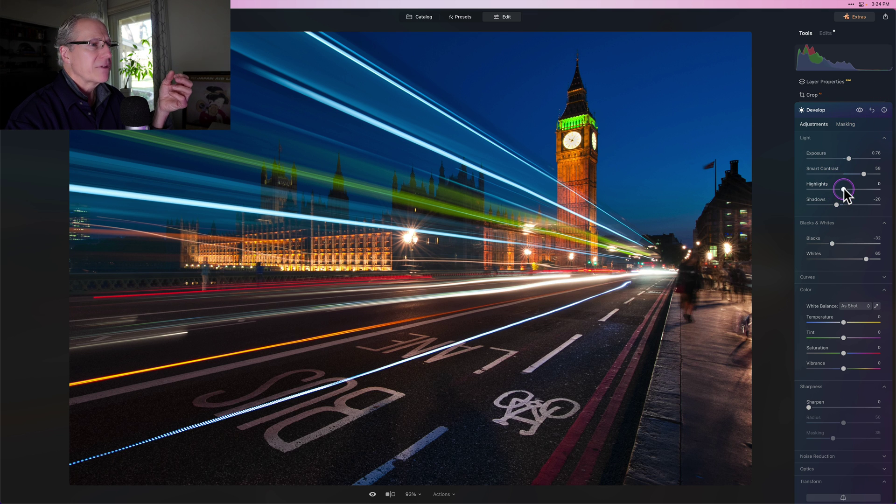
drag(844, 189, 857, 189)
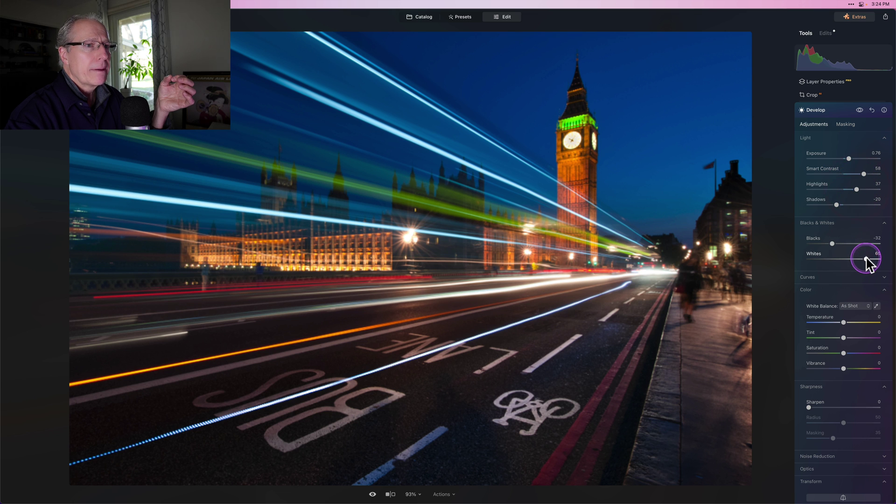
drag(864, 259, 870, 259)
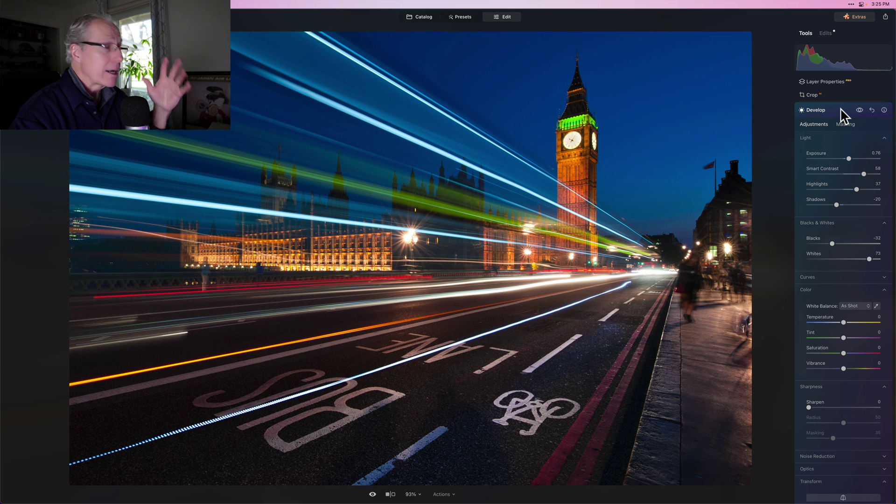
click(842, 111)
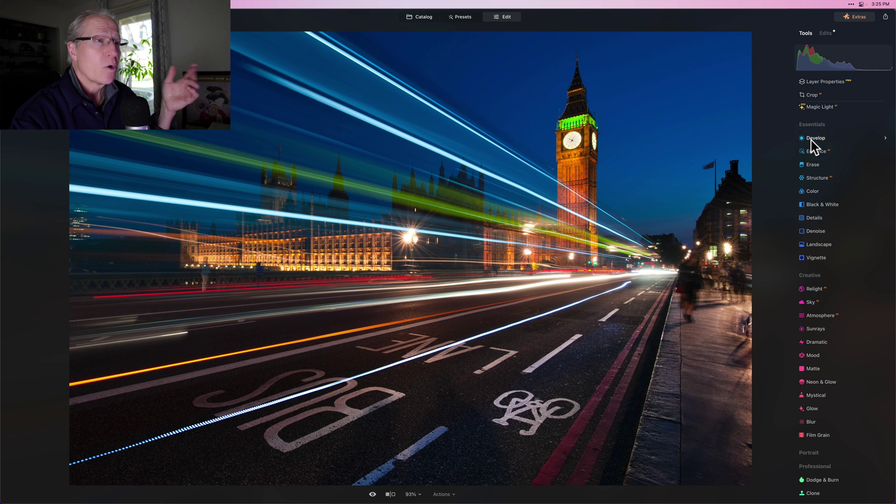
Switch Color's HSL sliders to Luminance and raise Blue to 23, checking with the eye toggle
click(813, 192)
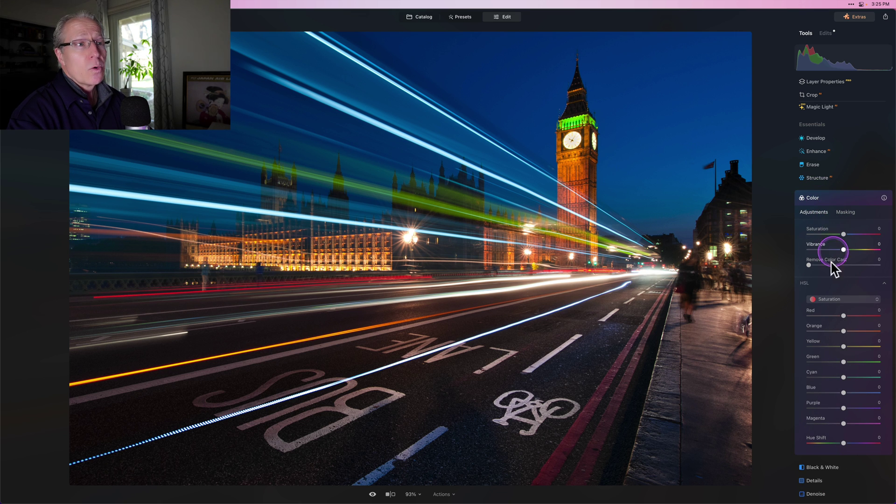
scroll(832, 294, down, 4)
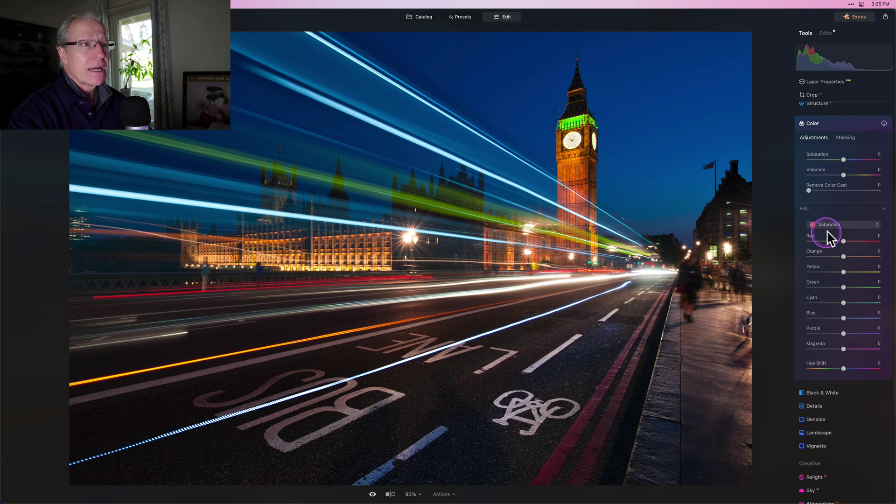
click(832, 226)
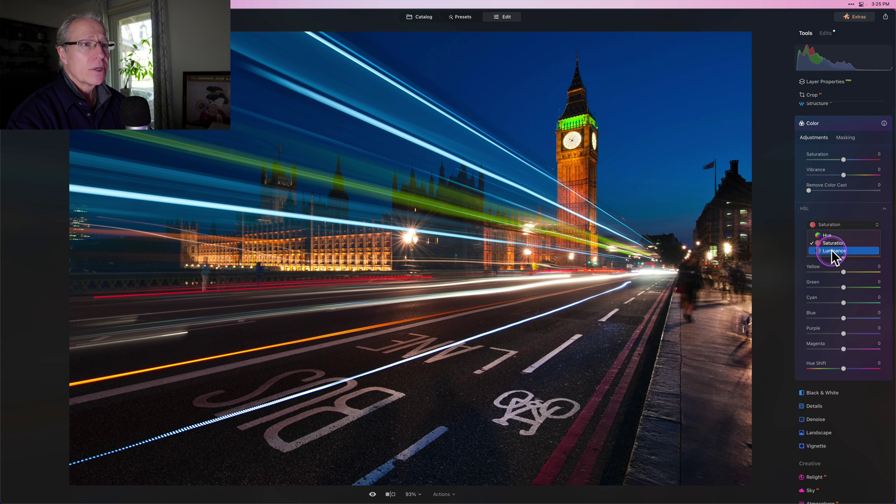
click(832, 251)
click(838, 260)
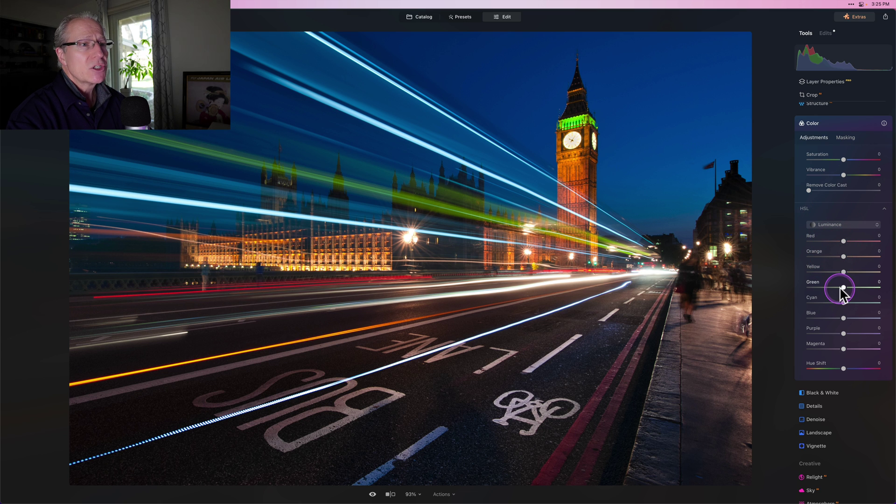
drag(844, 317, 847, 318)
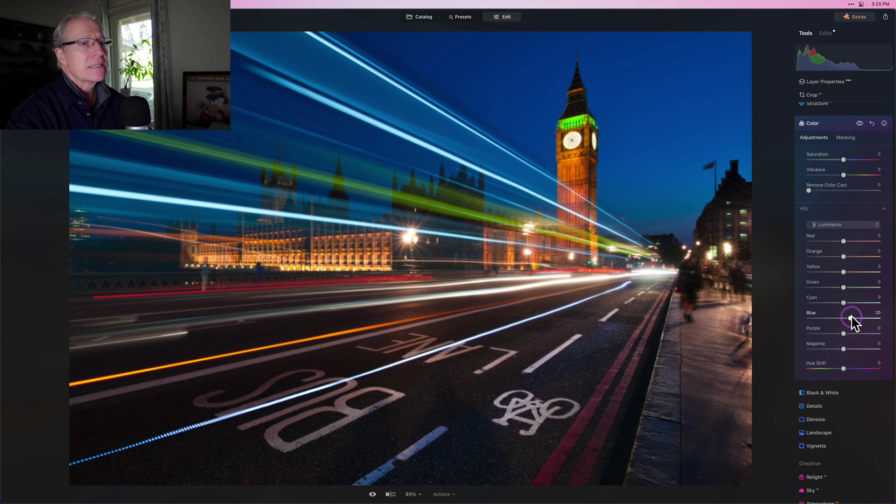
drag(853, 317, 854, 318)
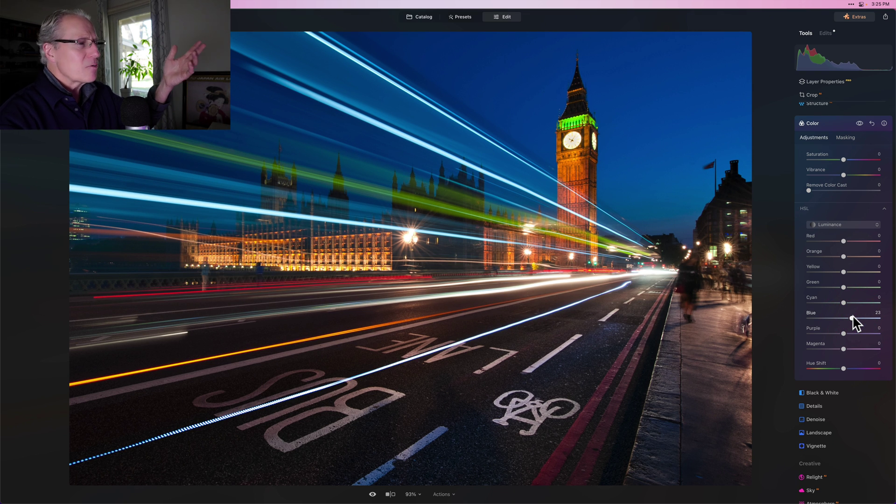
click(860, 123)
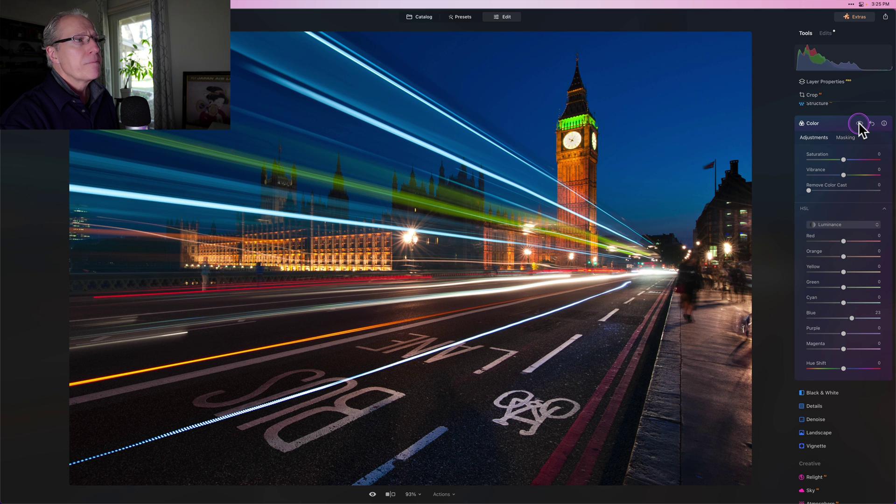
click(860, 124)
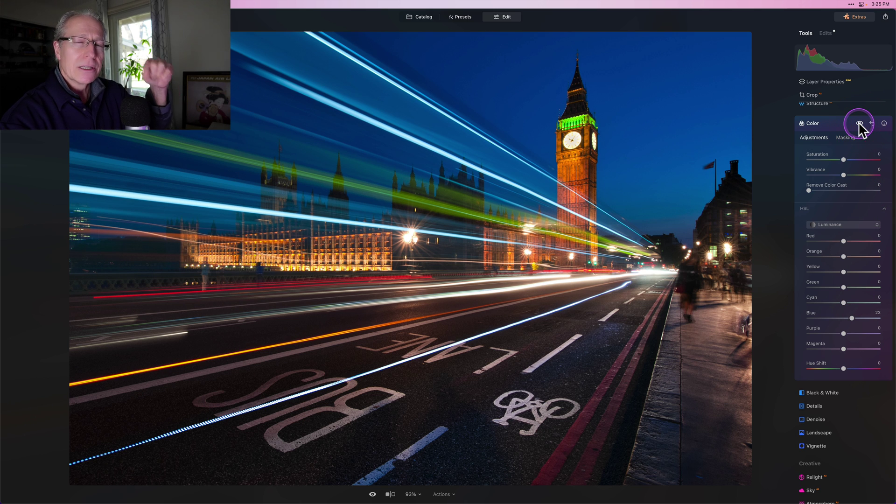
click(829, 123)
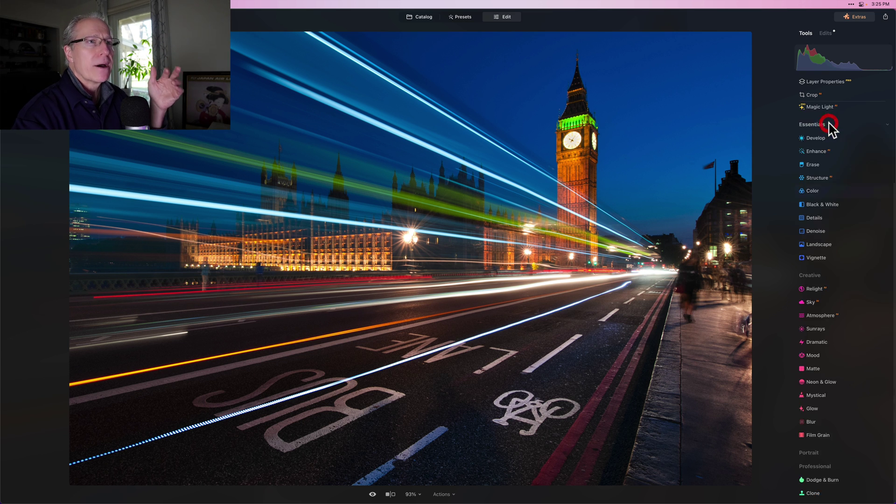
Mask Structure with a near-horizontal linear gradient levelled over the road in the lower photo
click(824, 179)
click(846, 198)
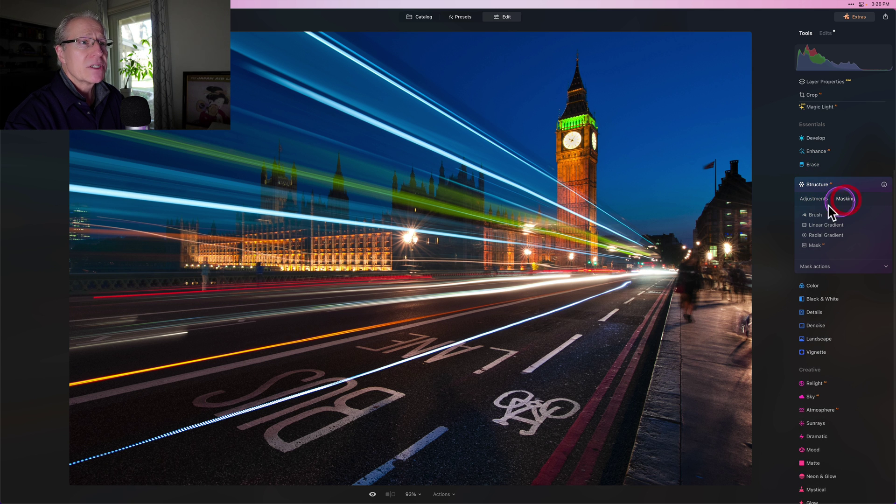
click(817, 222)
click(532, 337)
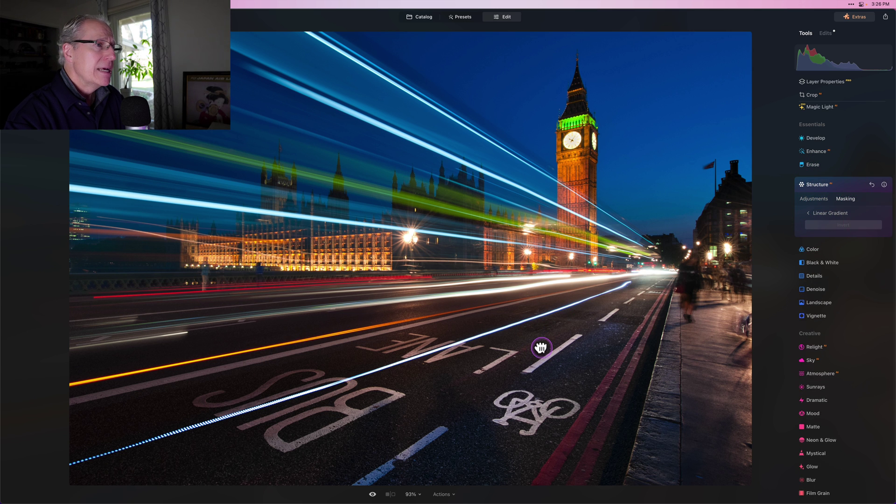
drag(527, 282, 538, 254)
drag(536, 308, 536, 287)
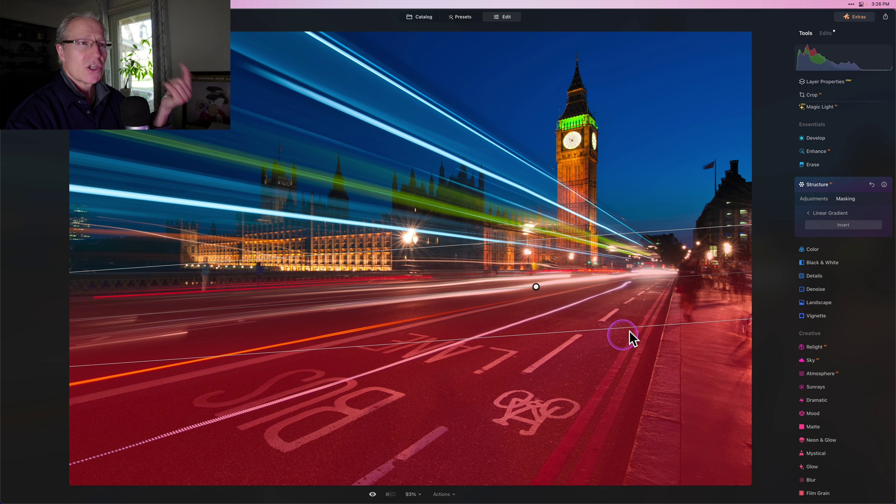
Set the masked Structure Amount to 35
click(809, 214)
click(817, 199)
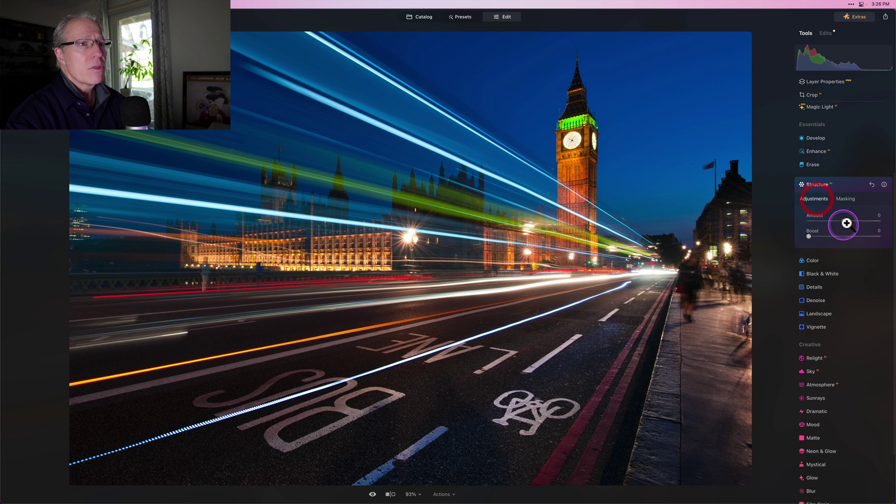
click(857, 222)
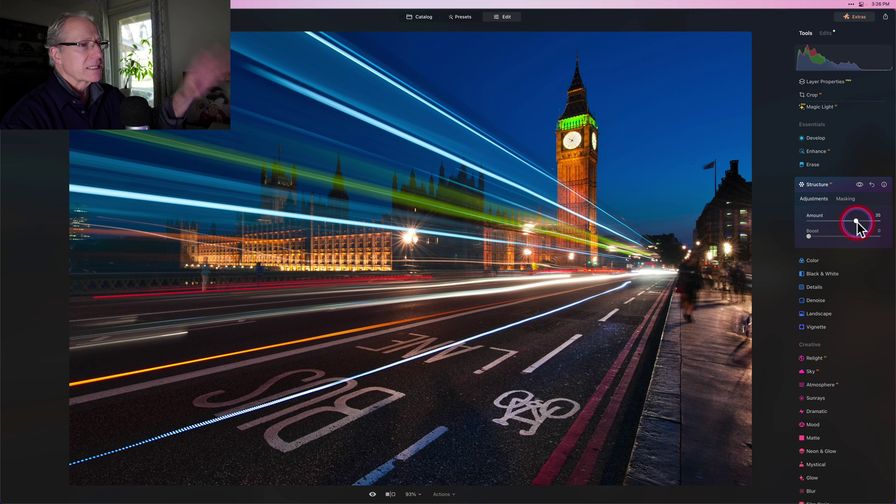
click(603, 415)
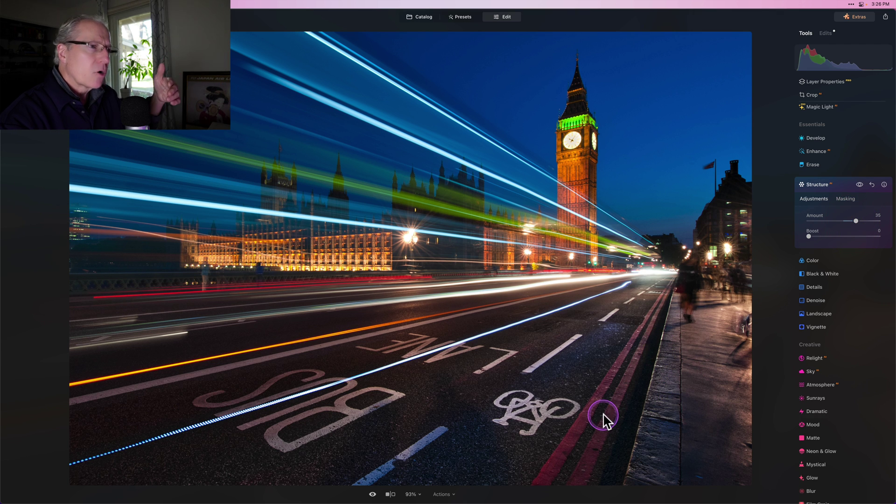
click(644, 335)
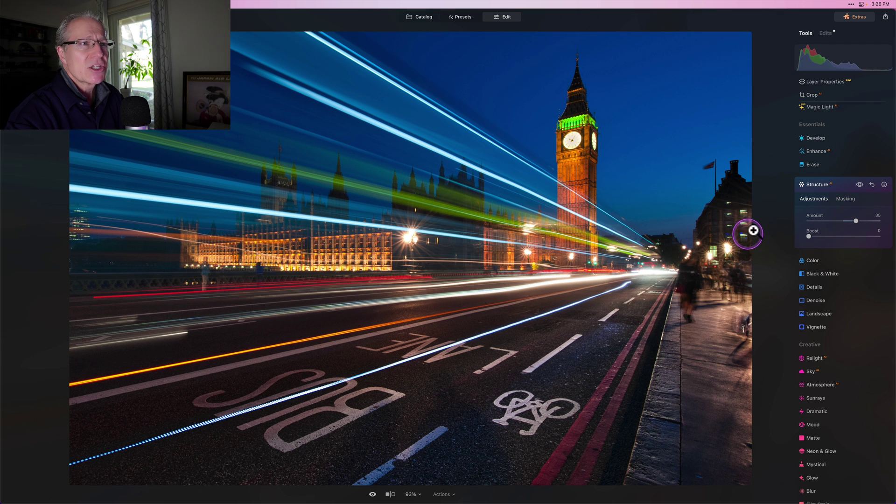
click(850, 199)
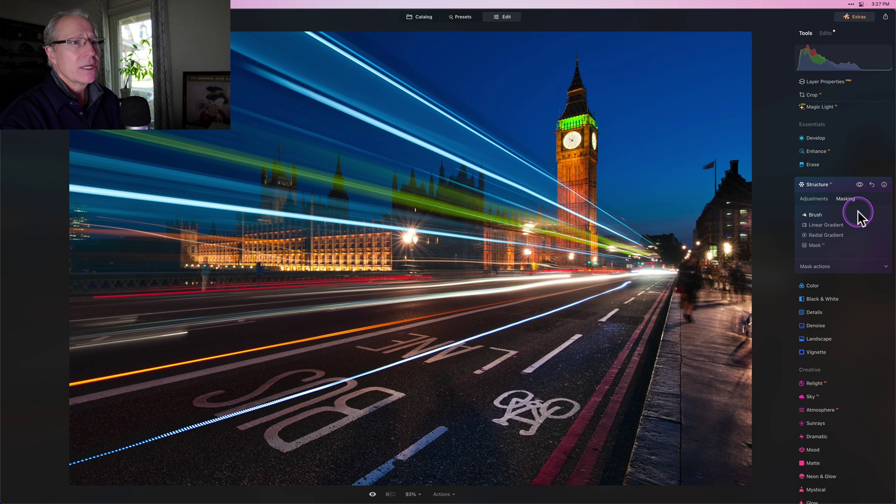
Brush-paint the Structure mask over the Big Ben tower and across the Parliament building
click(816, 216)
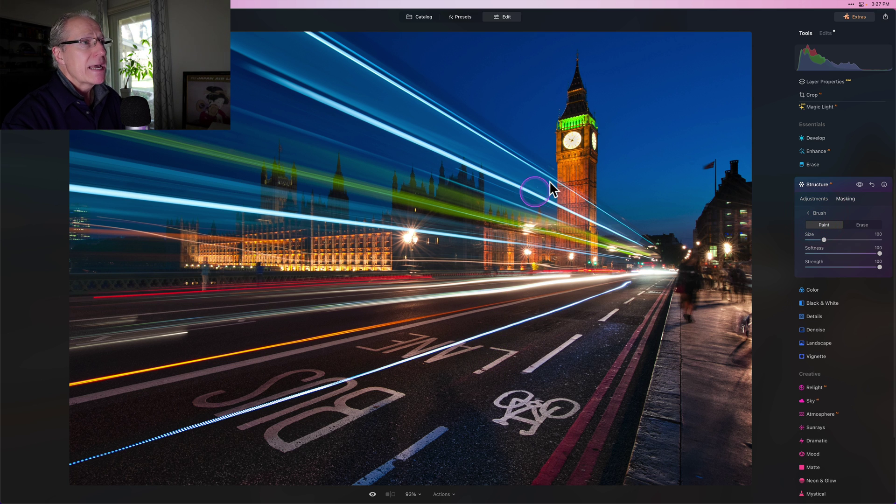
click(833, 226)
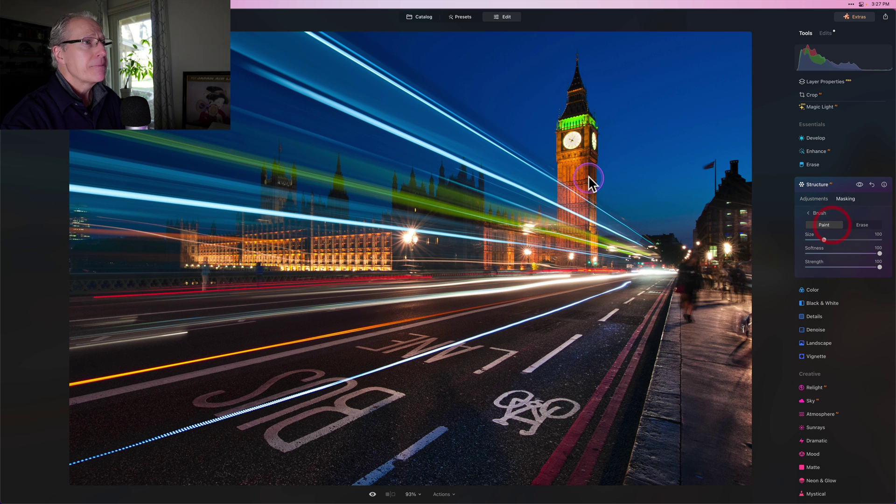
mouse_move(575, 148)
mouse_down()
mouse_move(576, 135)
mouse_move(581, 196)
mouse_move(570, 250)
mouse_up()
drag(516, 255, 560, 250)
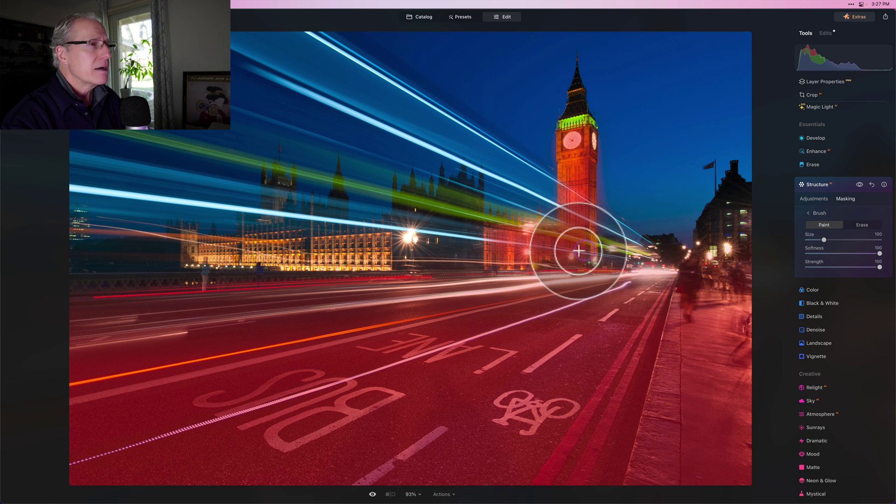
mouse_move(308, 248)
mouse_down()
mouse_move(333, 239)
mouse_move(386, 254)
mouse_move(200, 254)
mouse_up()
mouse_move(320, 242)
mouse_down()
mouse_move(380, 256)
mouse_move(560, 243)
mouse_move(574, 236)
mouse_move(580, 205)
mouse_move(577, 124)
mouse_move(580, 178)
mouse_up()
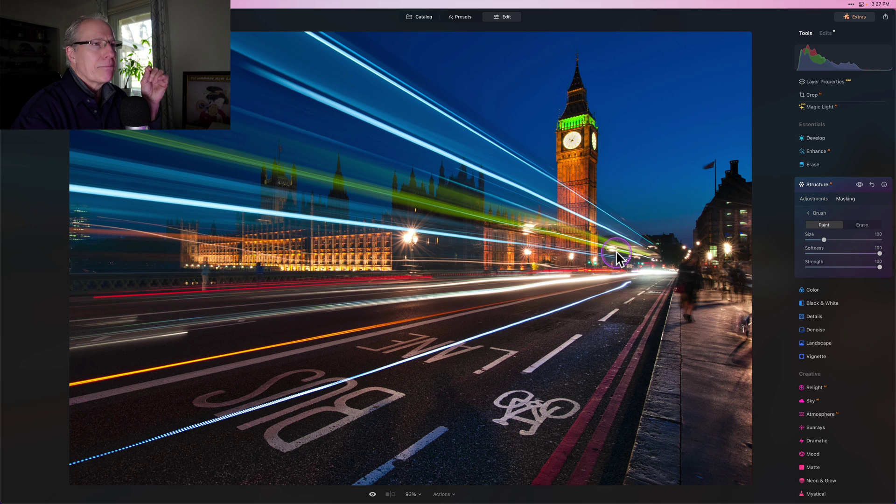
Compare Structure at Amount 35 on and off, then collapse its settings
click(818, 198)
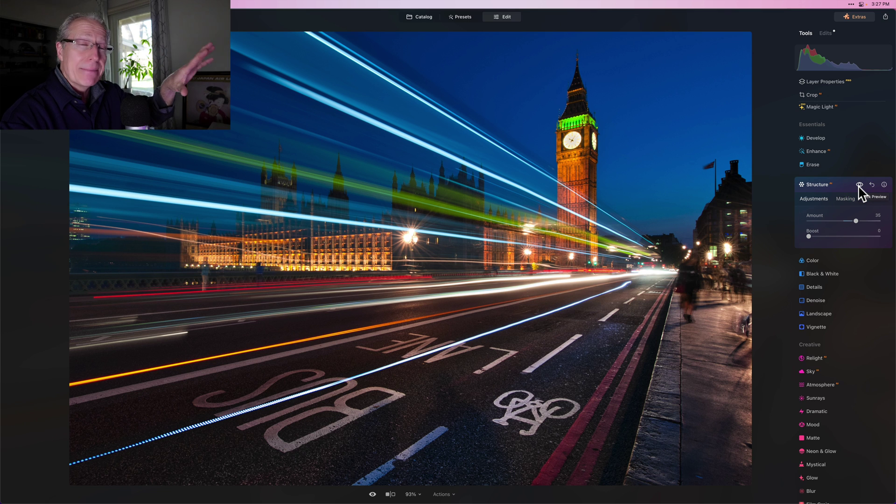
click(860, 185)
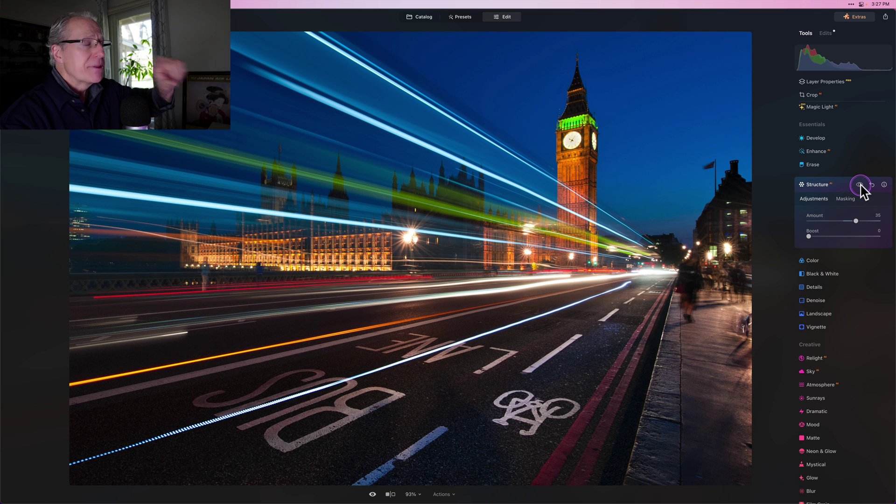
click(860, 185)
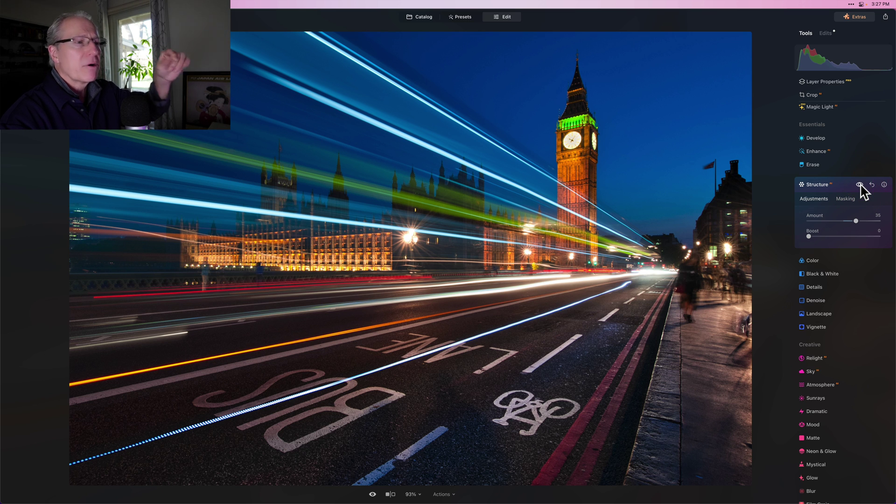
click(838, 186)
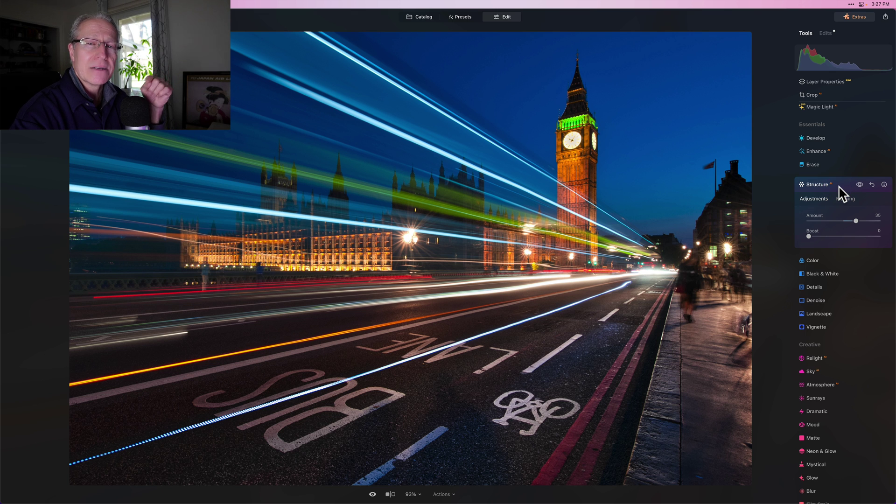
In the Color tool's HSL Luminance, raise Orange to 29
click(839, 187)
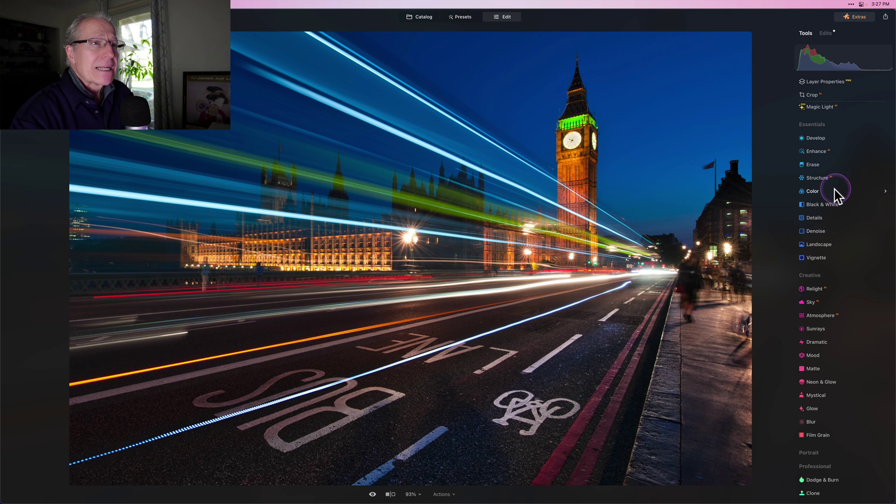
click(818, 196)
click(830, 258)
scroll(831, 260, down, 1)
scroll(831, 255, down, 2)
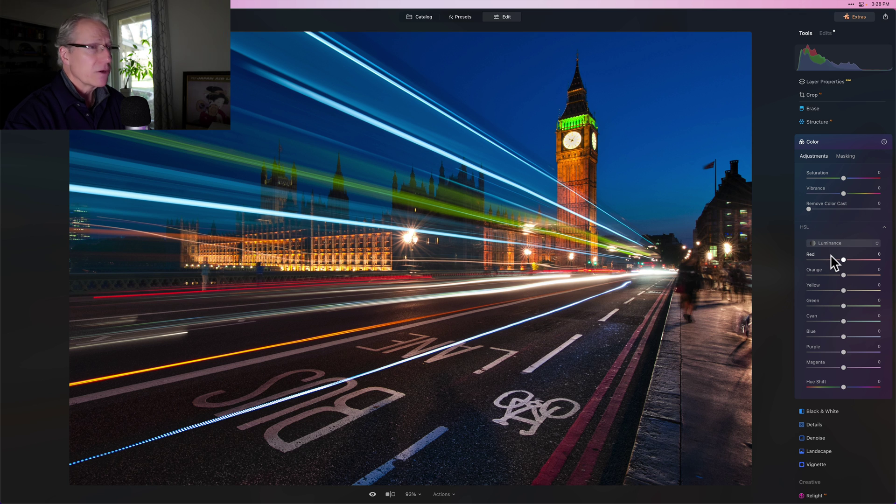
click(831, 242)
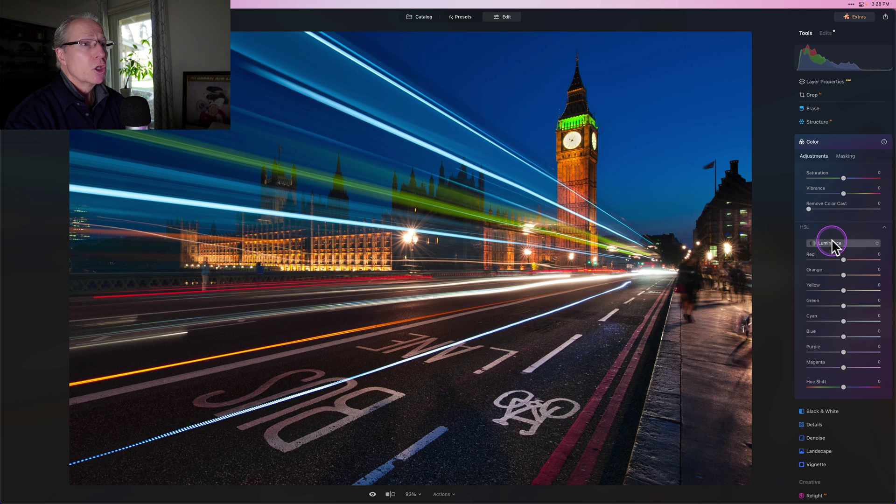
click(844, 275)
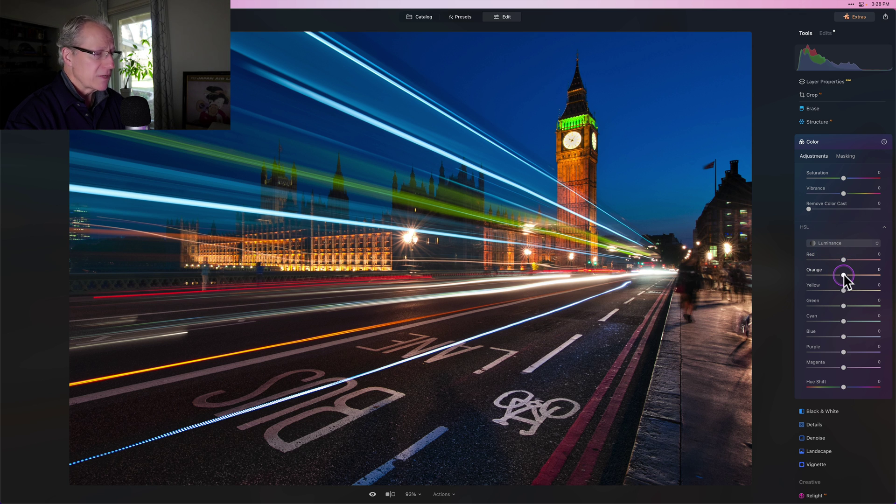
drag(844, 275, 850, 274)
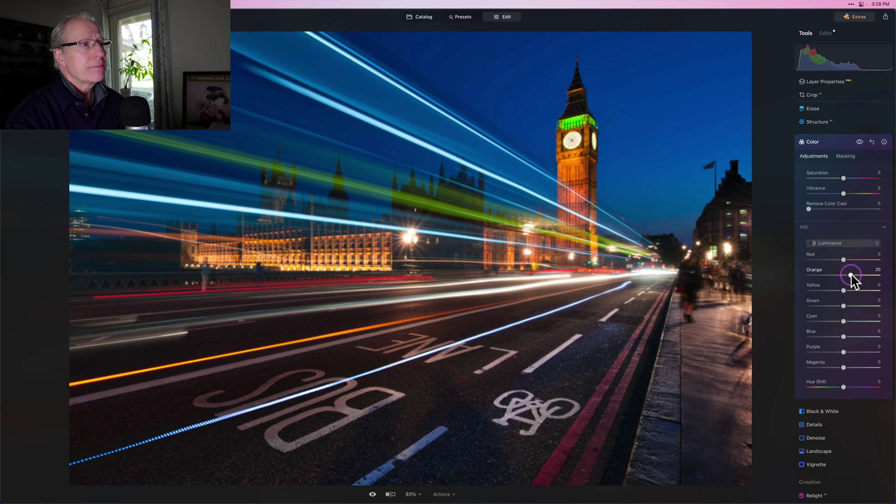
click(854, 276)
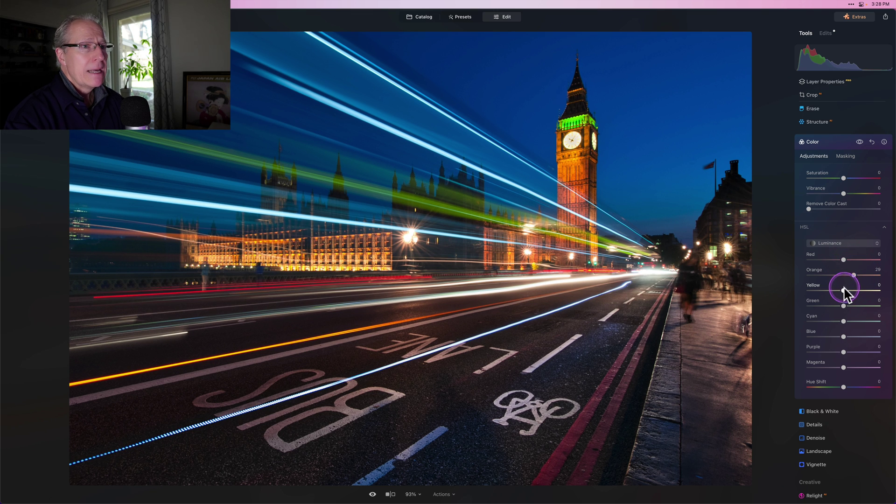
Raise Yellow luminance to 53 and Green to 34, then compare before and after
drag(843, 289, 863, 290)
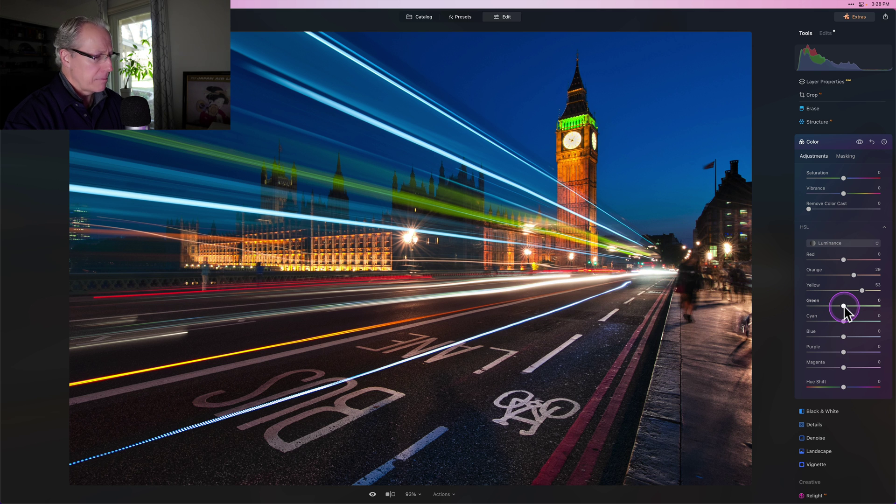
drag(844, 305, 853, 306)
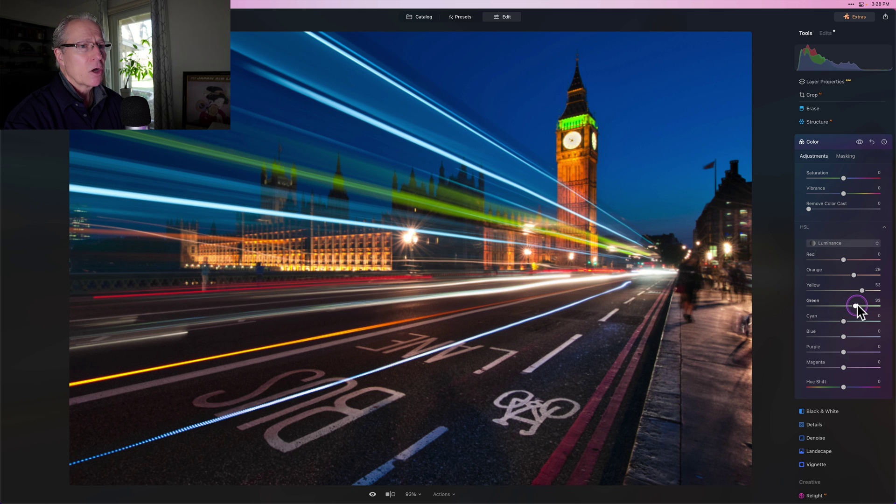
drag(856, 303, 855, 305)
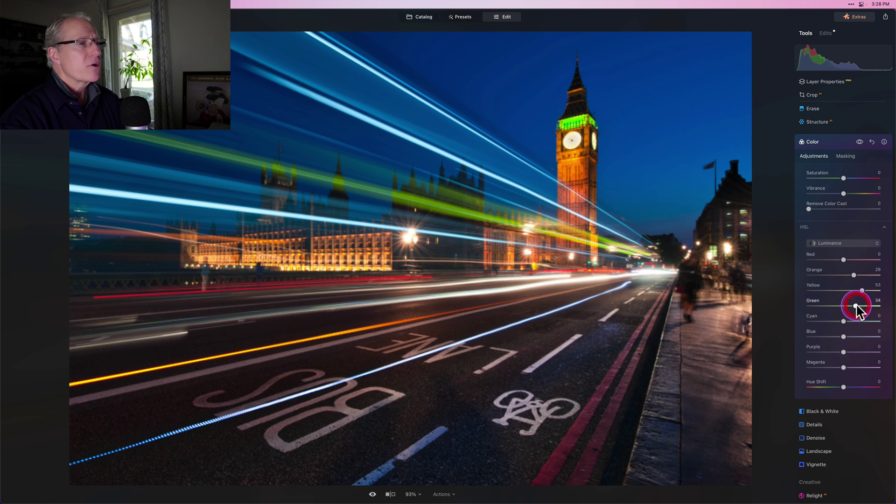
click(859, 141)
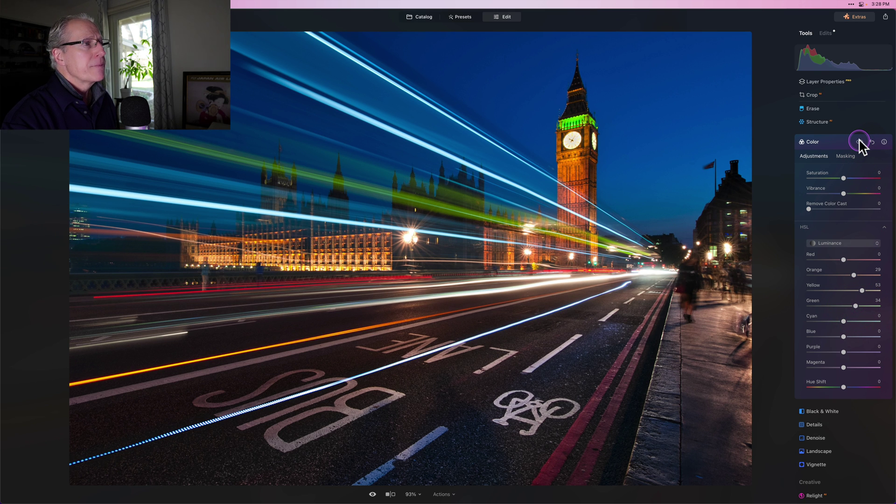
click(858, 141)
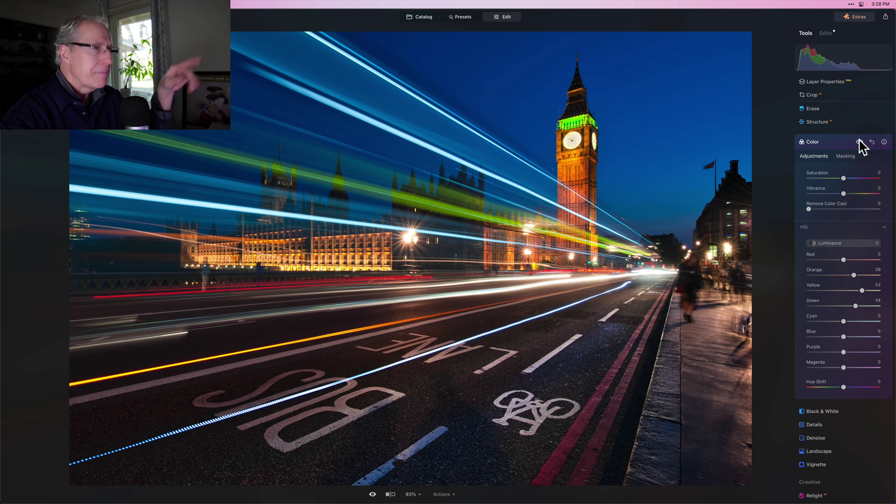
Switch HSL to Saturation and set Orange to 4 and Yellow to 6
click(834, 243)
click(834, 260)
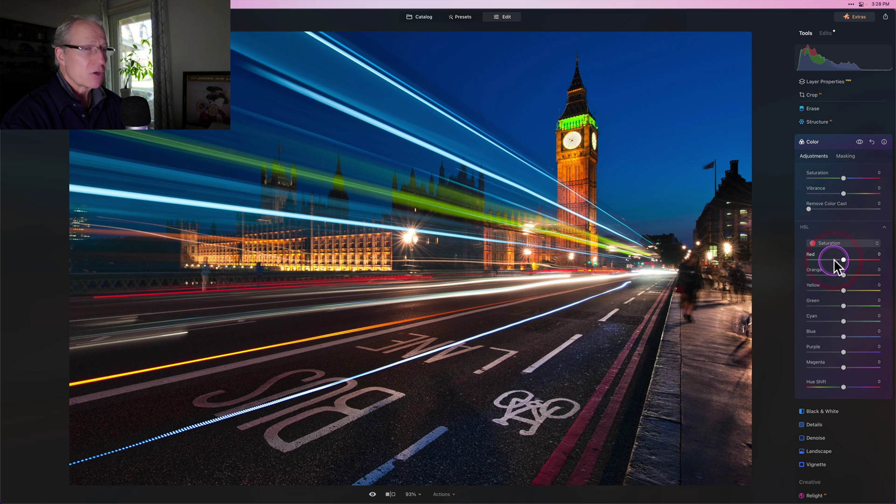
drag(844, 279, 847, 288)
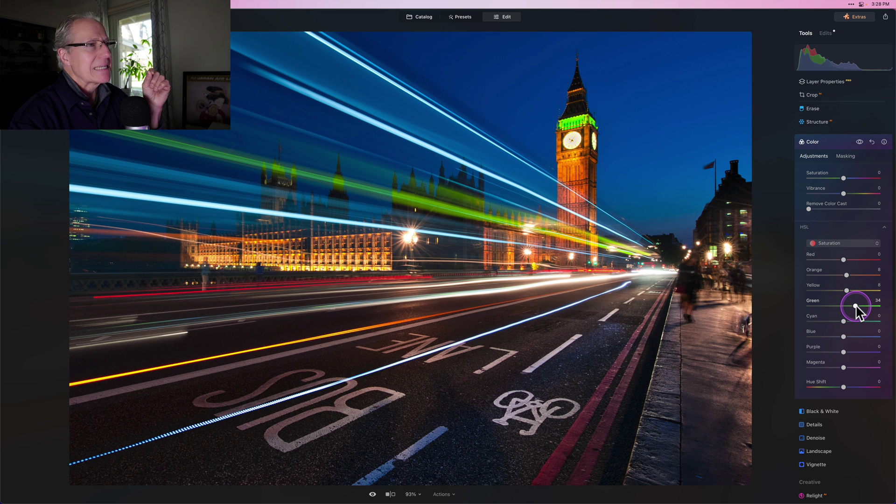
drag(846, 290, 848, 276)
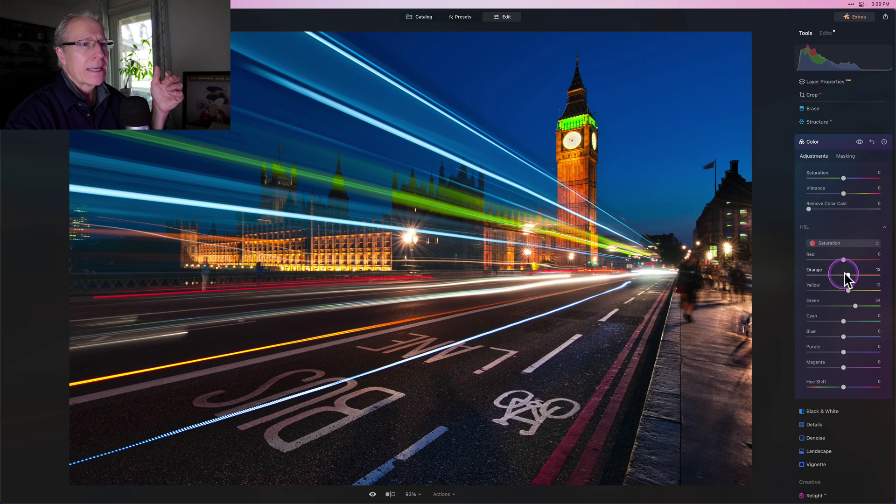
drag(848, 275, 846, 291)
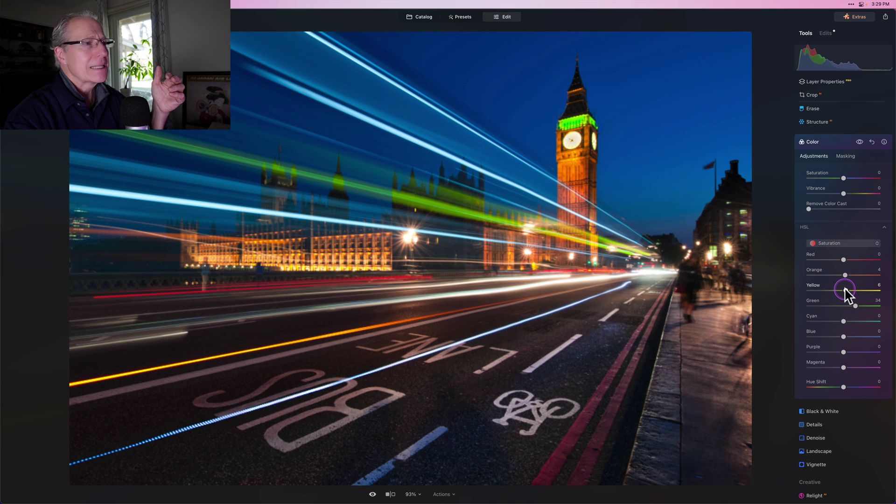
Toggle the Color adjustments off and on to compare, then collapse the Color panel
click(860, 143)
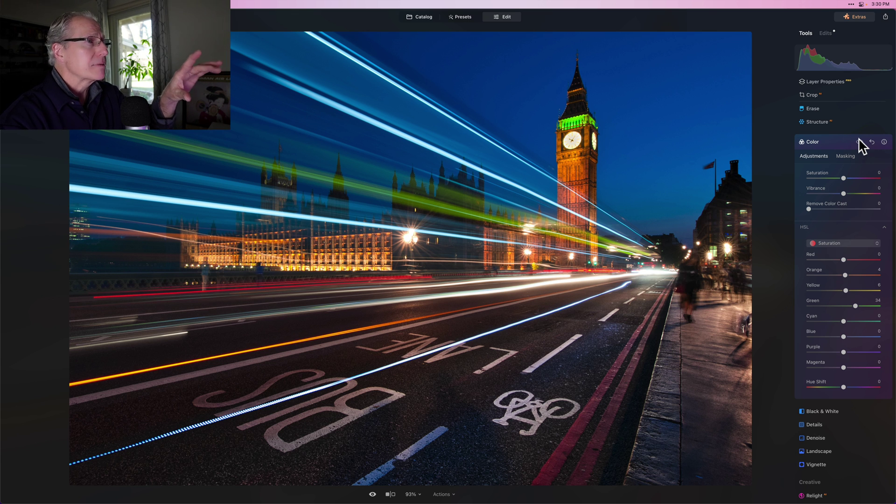
click(859, 141)
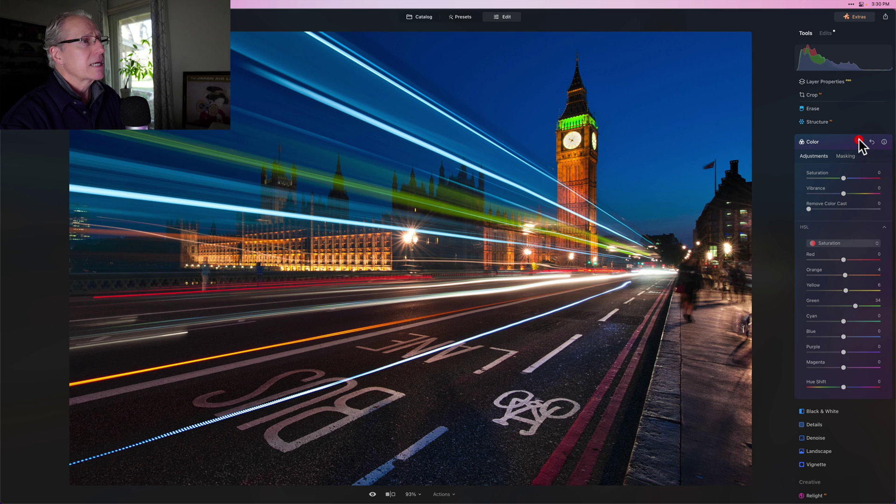
click(834, 144)
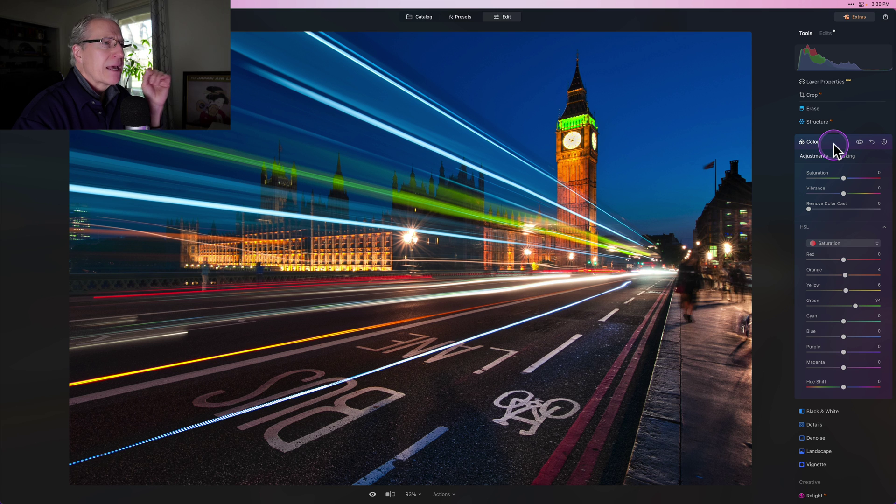
click(833, 144)
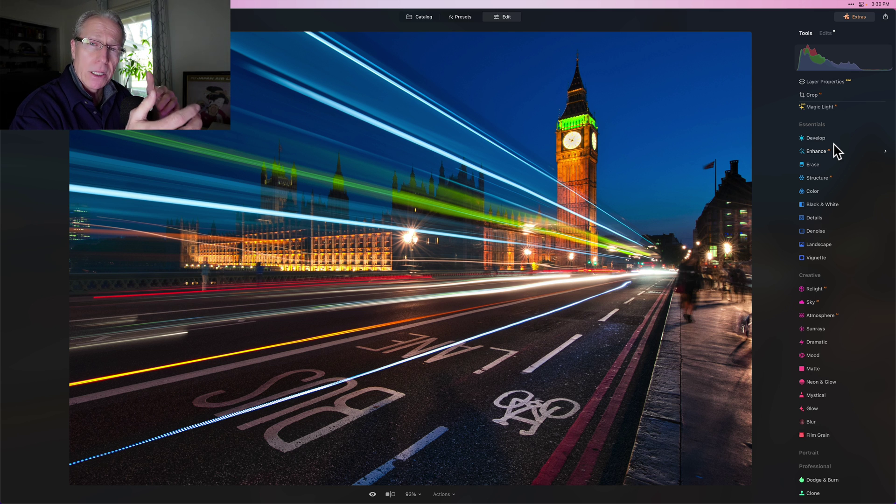
click(823, 190)
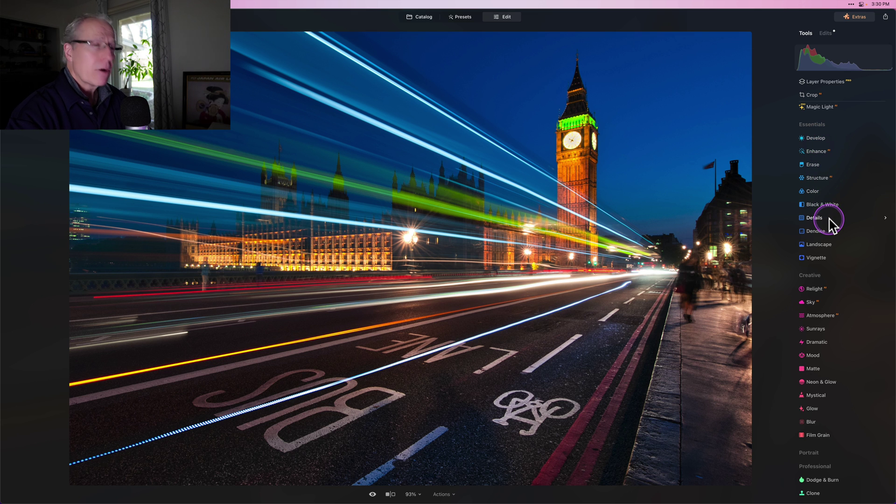
Raise Enhance Accent to 15, compare with and without it, then collapse Enhance
scroll(829, 219, up, 3)
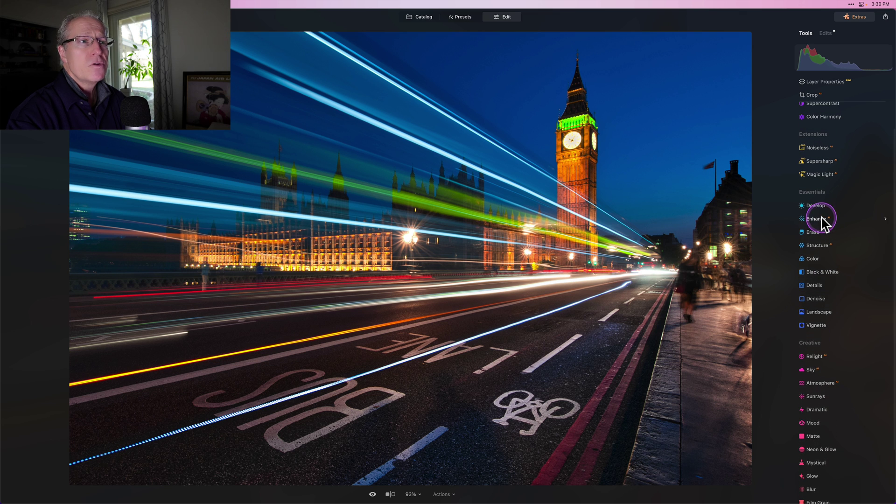
click(822, 217)
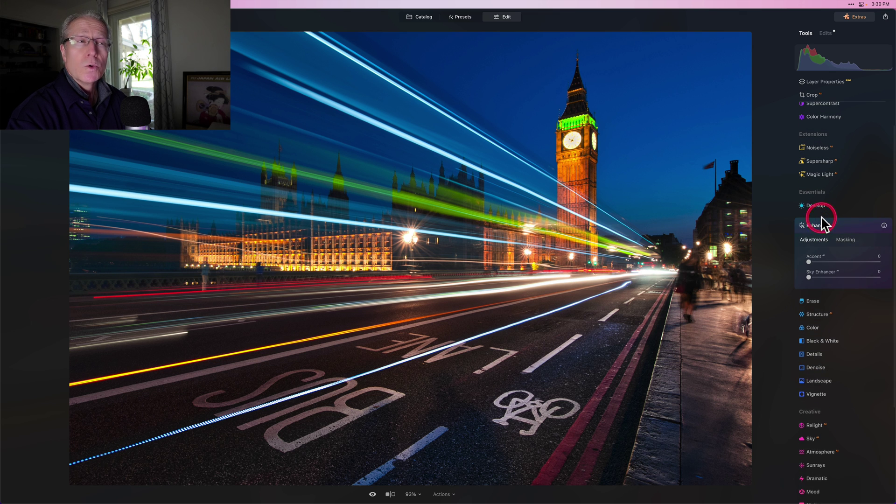
click(809, 262)
drag(814, 262, 820, 263)
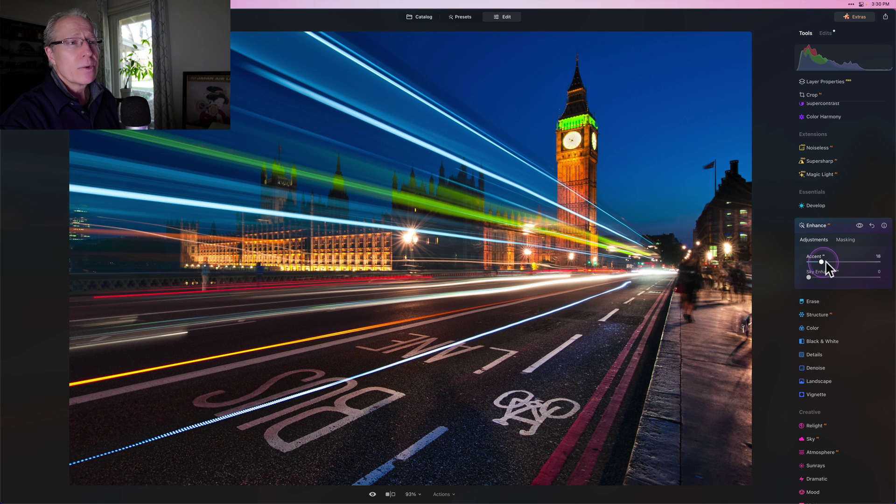
mouse_move(821, 262)
mouse_down()
mouse_move(872, 263)
mouse_move(820, 266)
mouse_up()
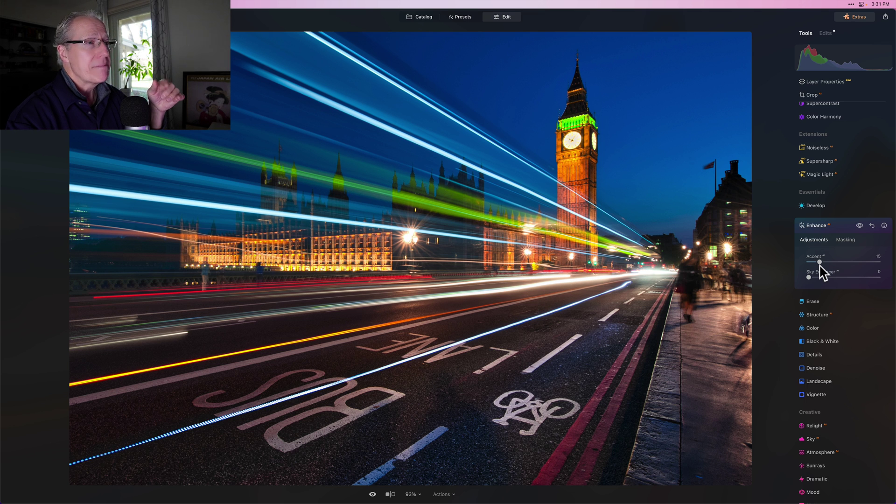
click(855, 227)
click(860, 226)
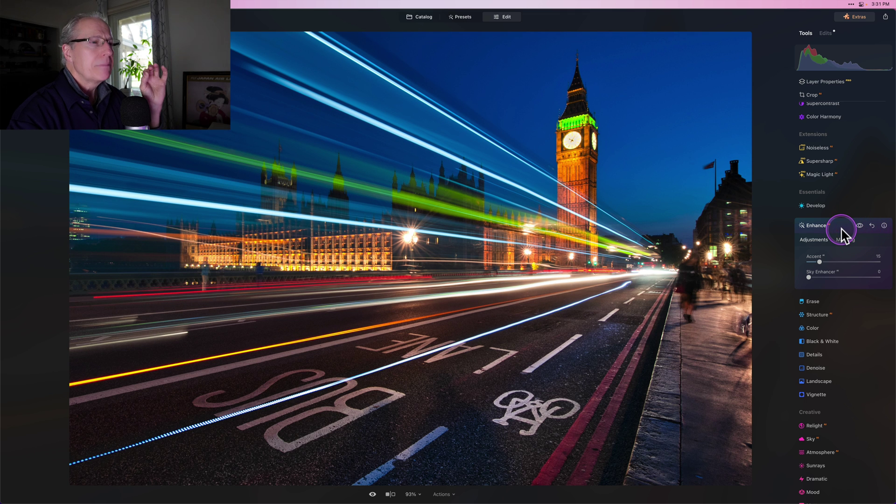
click(842, 231)
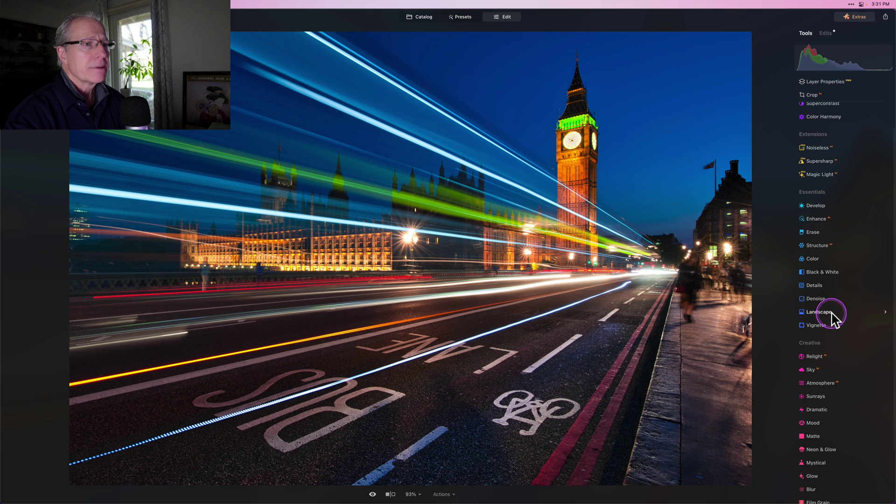
Add a Mystical glow at Amount 25, compare it on and off, and collapse its settings
scroll(833, 313, down, 3)
click(815, 396)
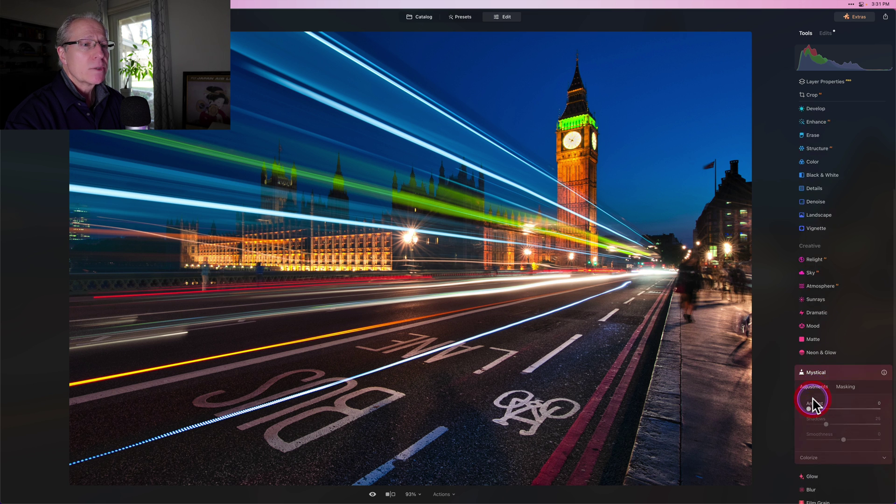
click(825, 341)
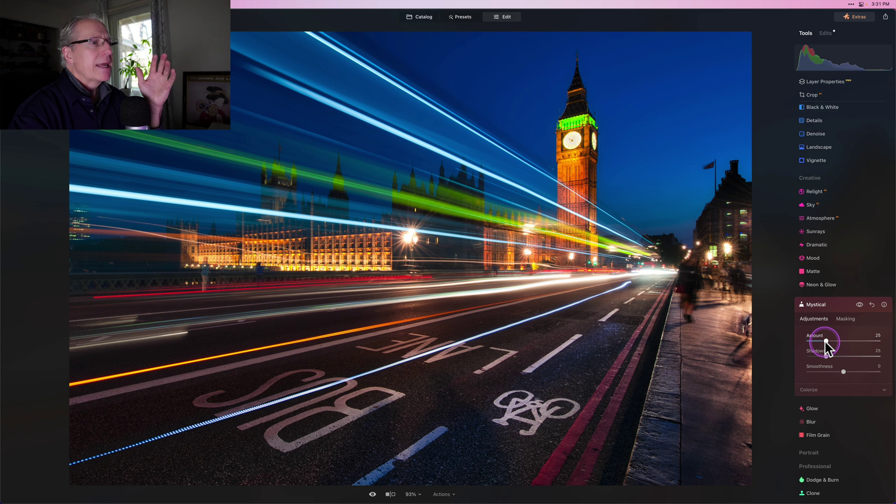
click(859, 305)
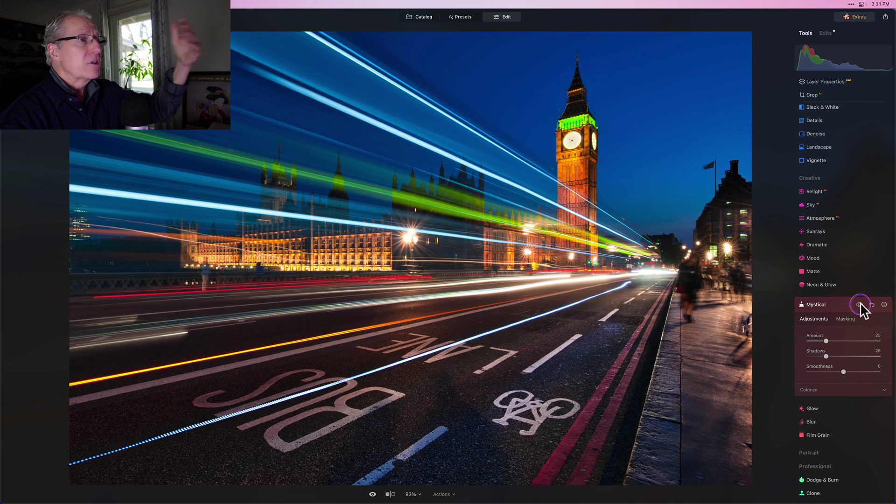
click(859, 305)
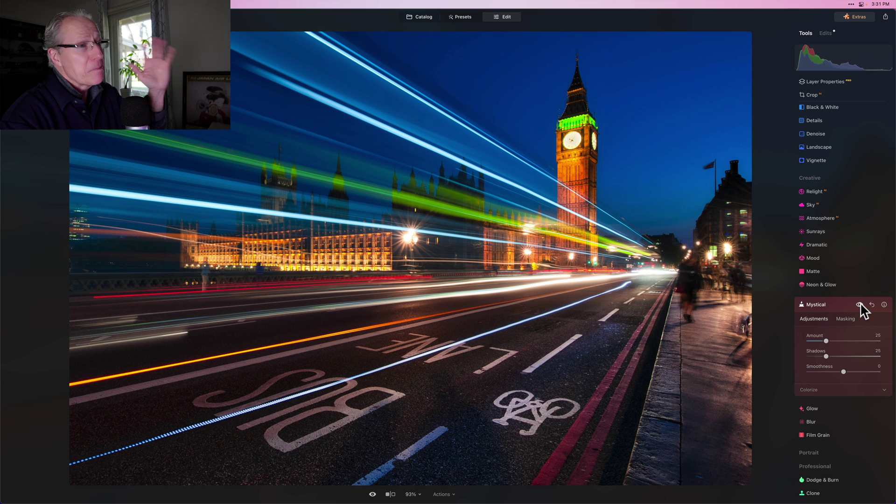
click(859, 304)
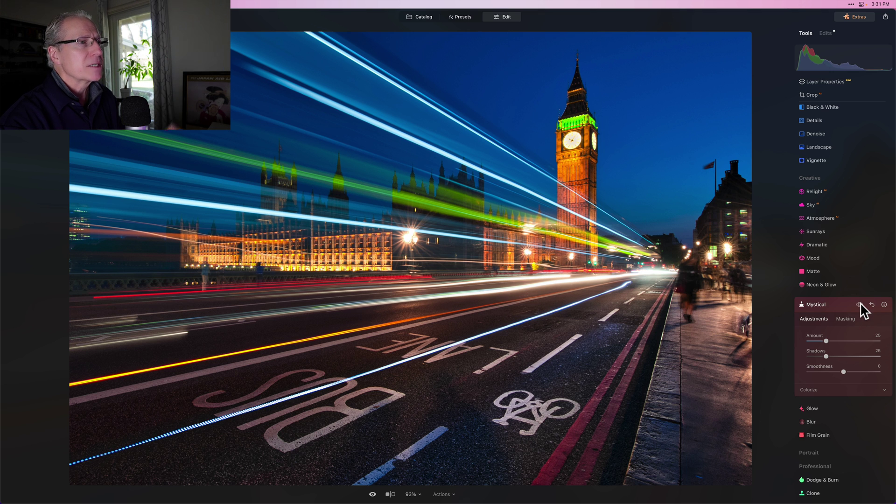
click(860, 305)
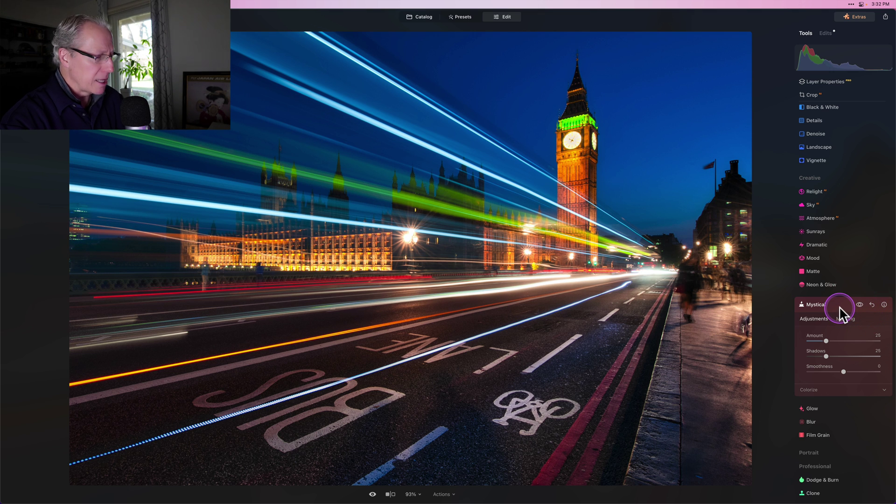
click(840, 309)
In Develop, set Smart Contrast to 11 and Highlights to 23
scroll(840, 309, up, 5)
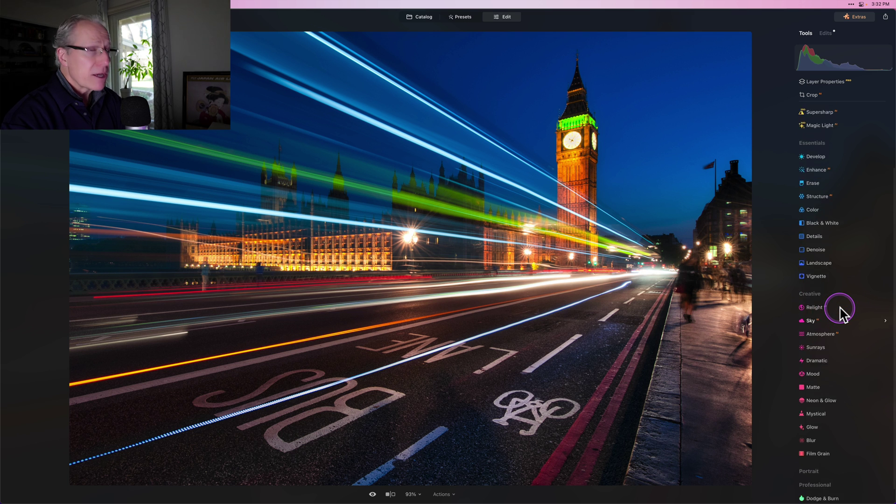
click(824, 239)
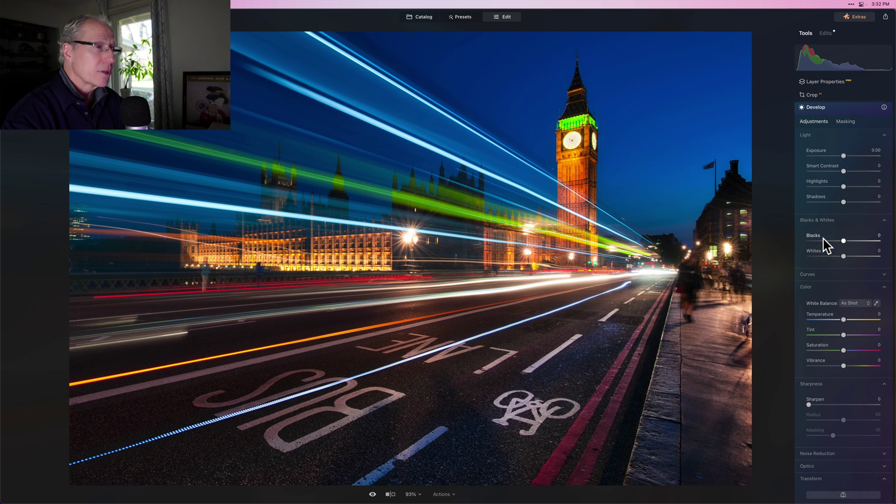
click(844, 171)
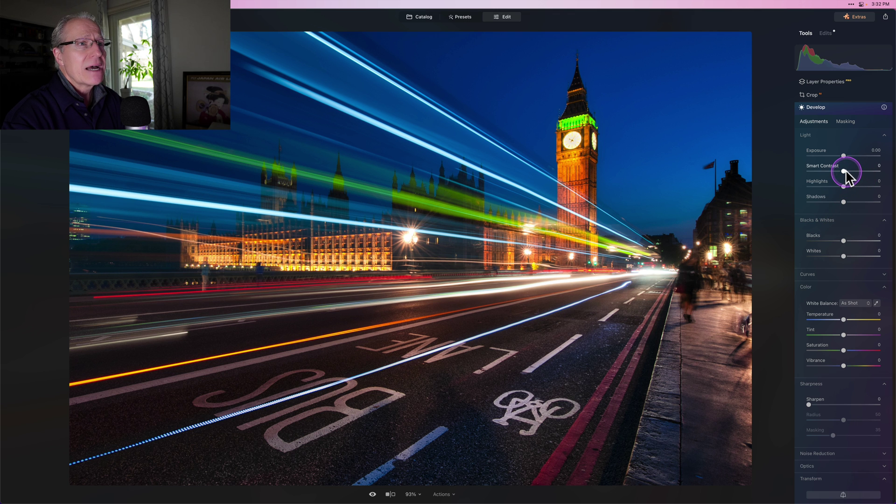
drag(844, 171, 846, 171)
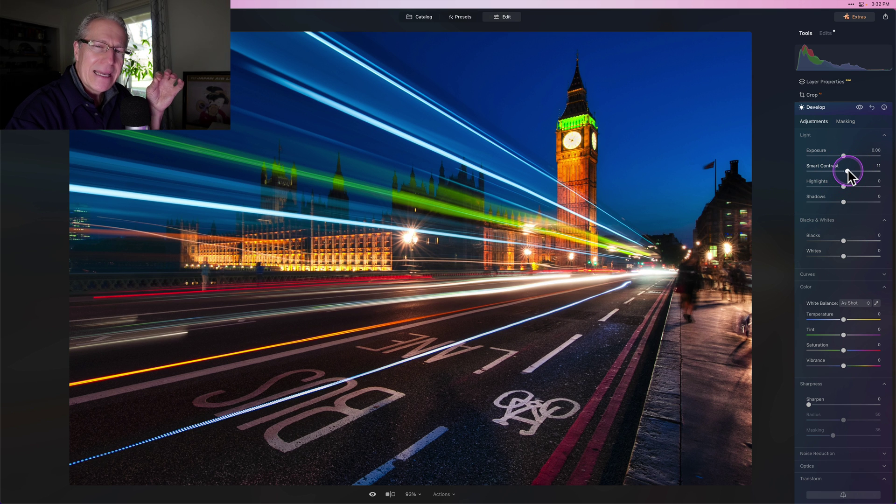
click(830, 237)
click(831, 242)
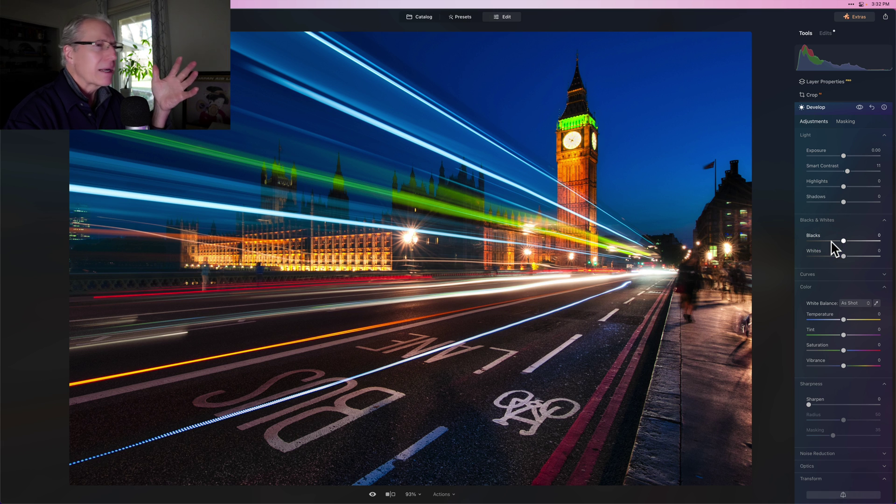
click(833, 322)
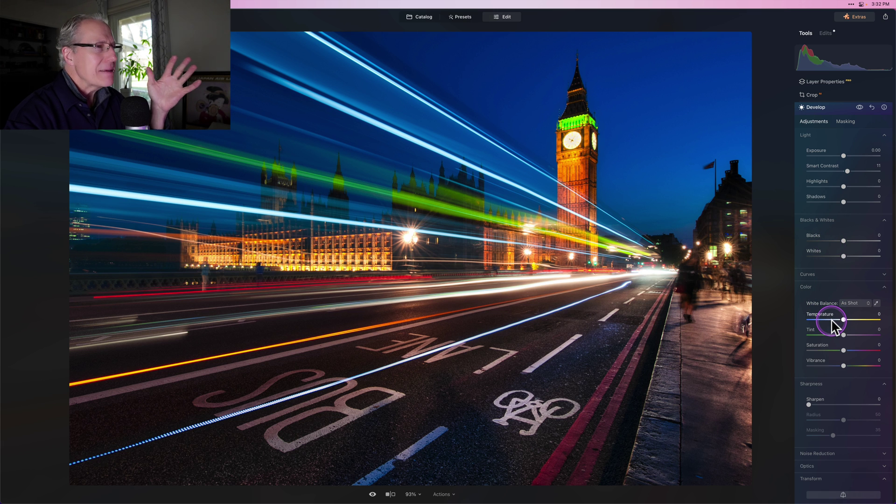
click(836, 237)
click(844, 188)
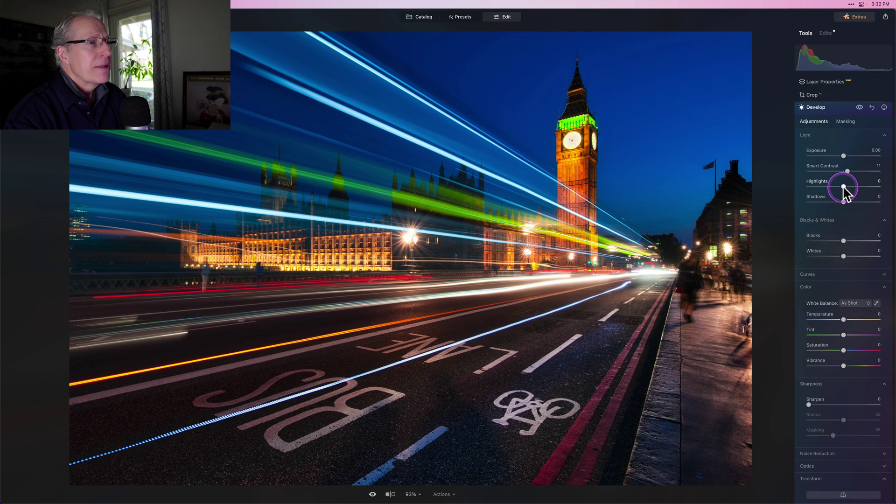
drag(844, 187, 852, 187)
click(567, 357)
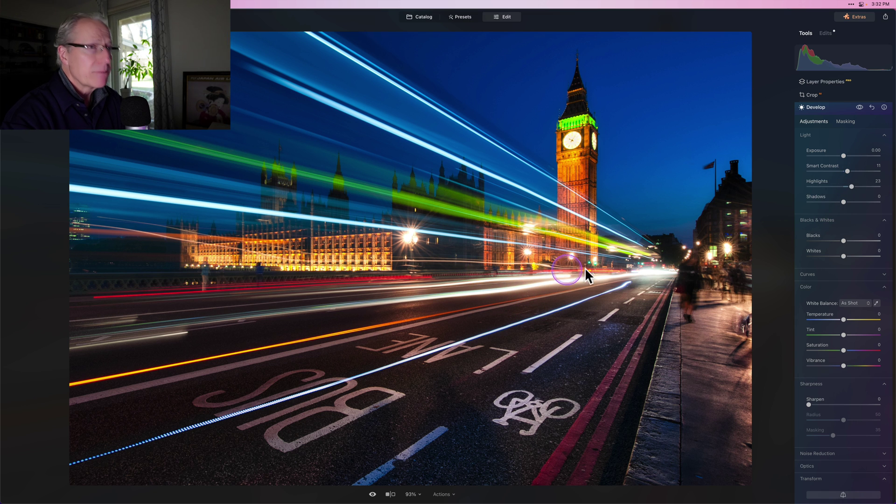
Collapse Develop, then add a darker Vignette with Feather 100 centred on the clock tower
click(832, 110)
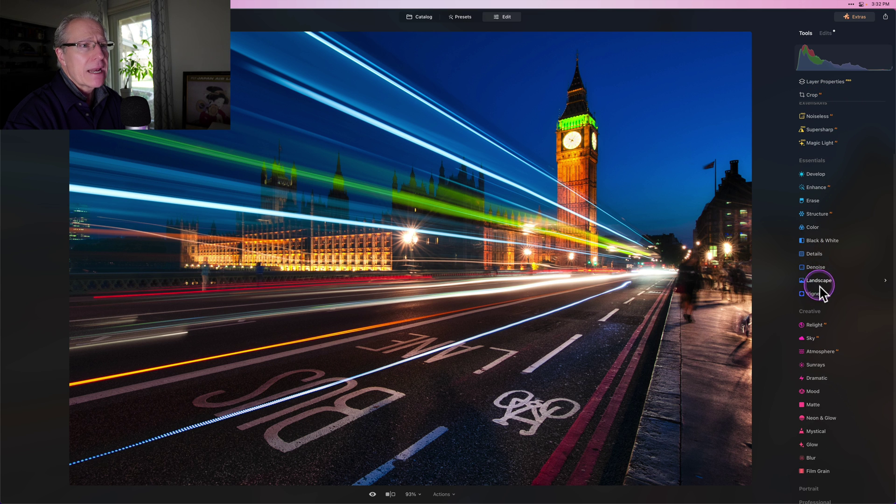
click(820, 294)
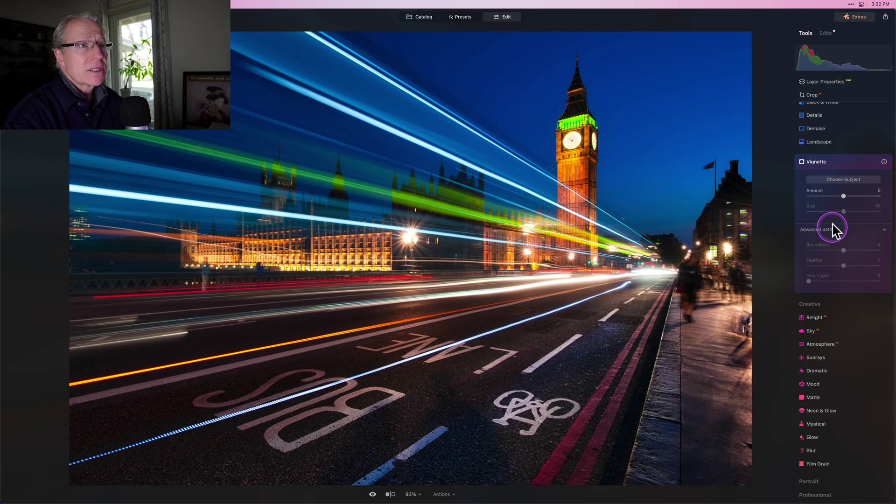
drag(844, 195, 822, 213)
drag(844, 266, 882, 266)
click(843, 180)
click(605, 233)
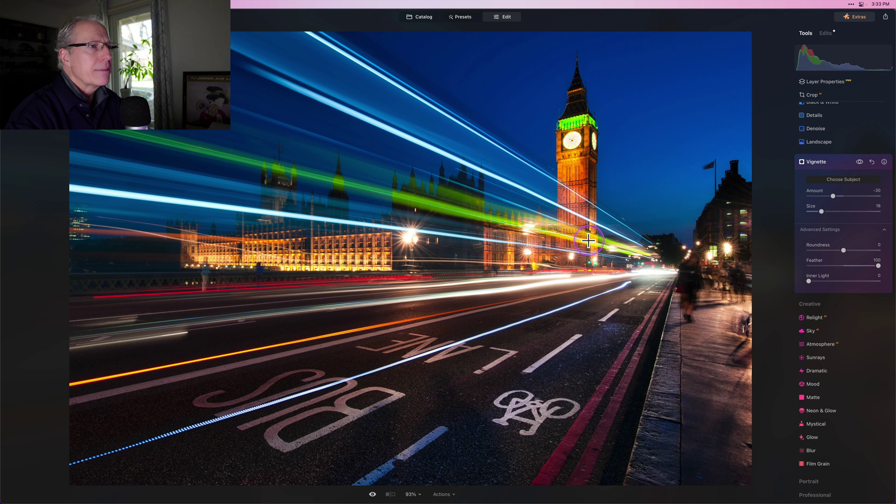
Raise the vignette's Inner Light to 18, compare, darken it further and collapse it
click(835, 179)
click(818, 280)
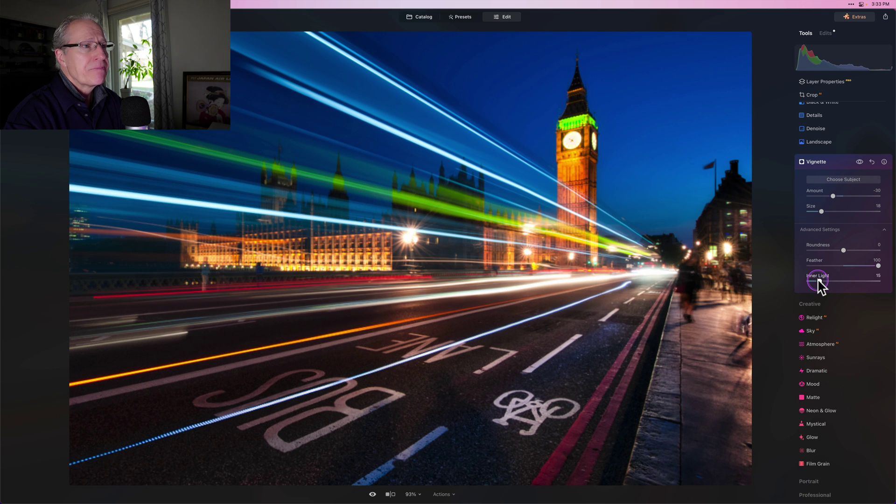
drag(818, 279, 821, 280)
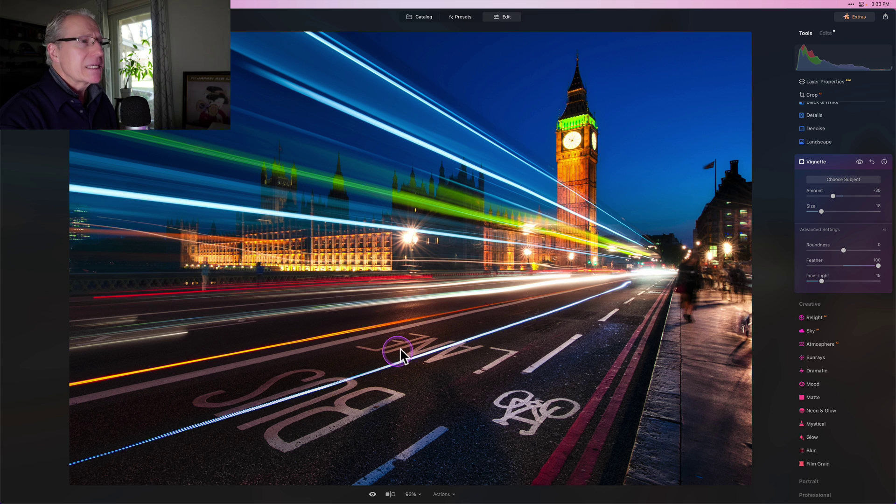
click(560, 248)
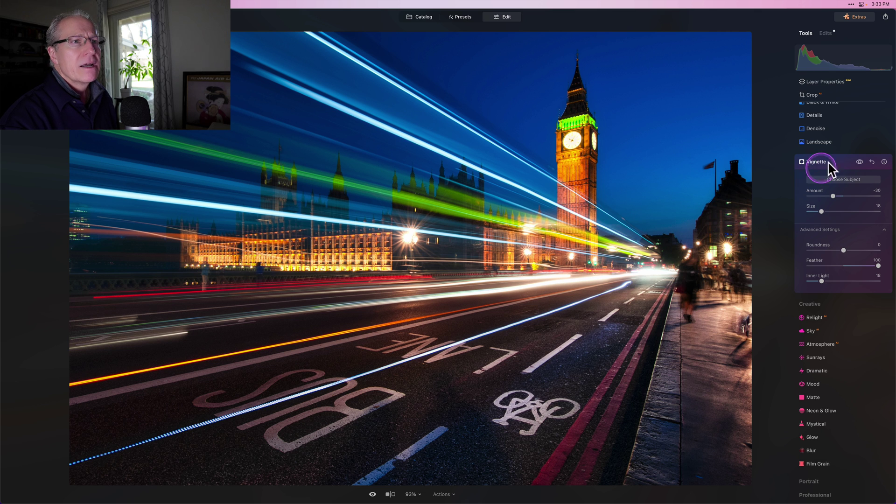
click(860, 161)
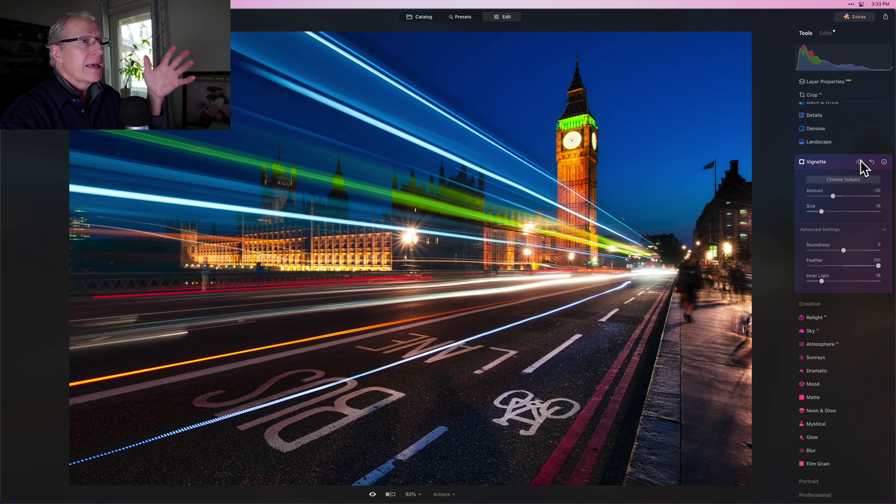
click(860, 161)
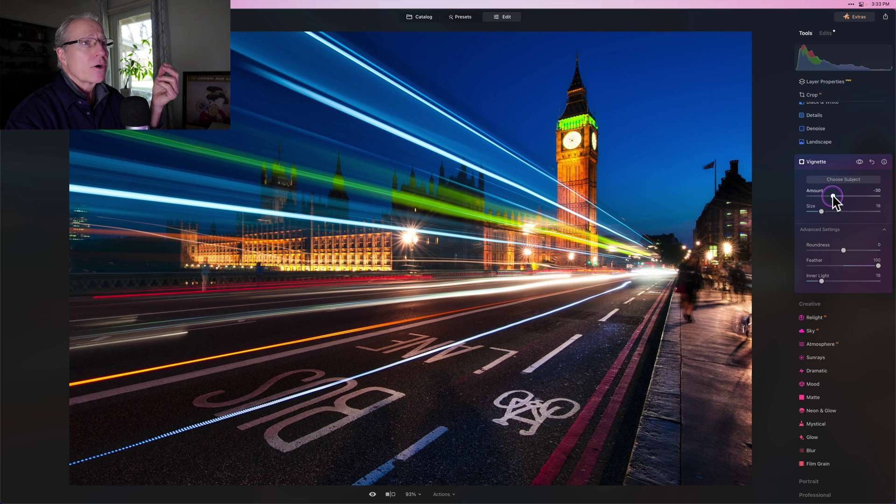
drag(833, 196, 822, 213)
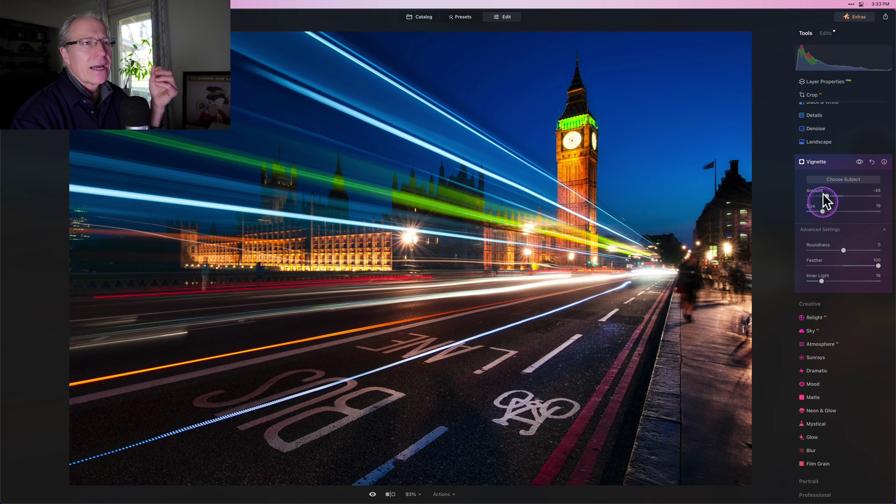
click(838, 164)
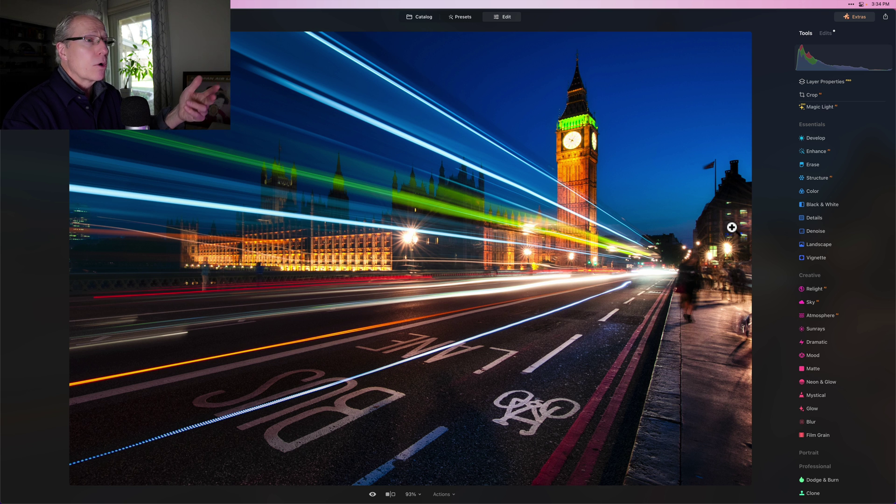
key(backslash)
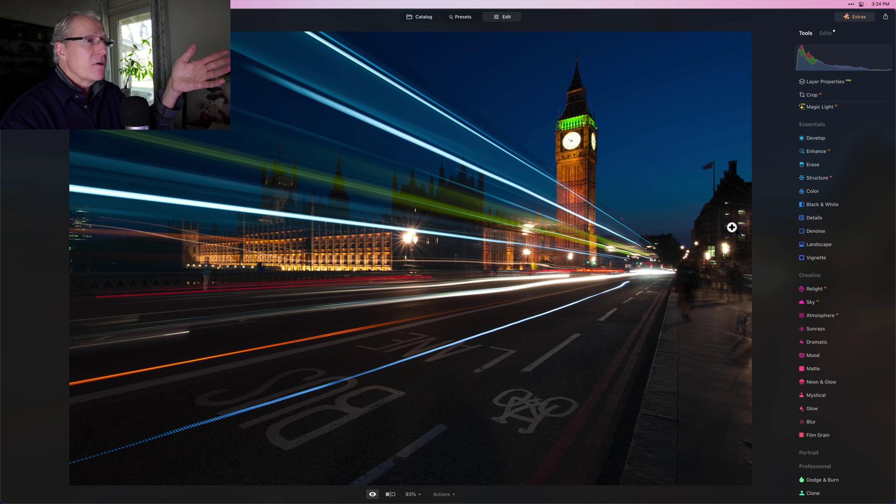
key(backslash)
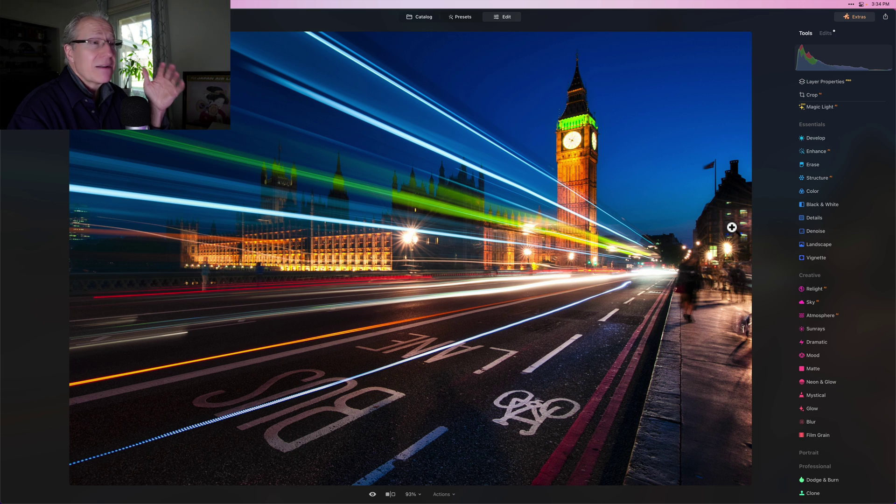
key(backslash)
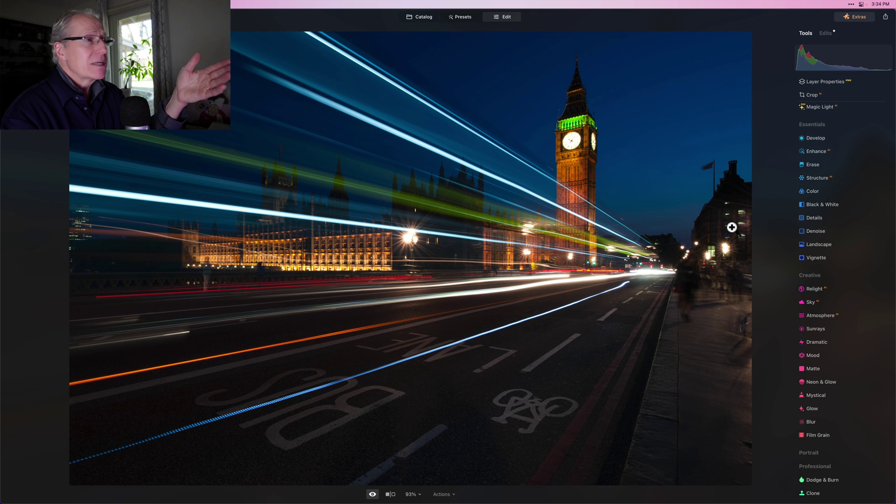
key(backslash)
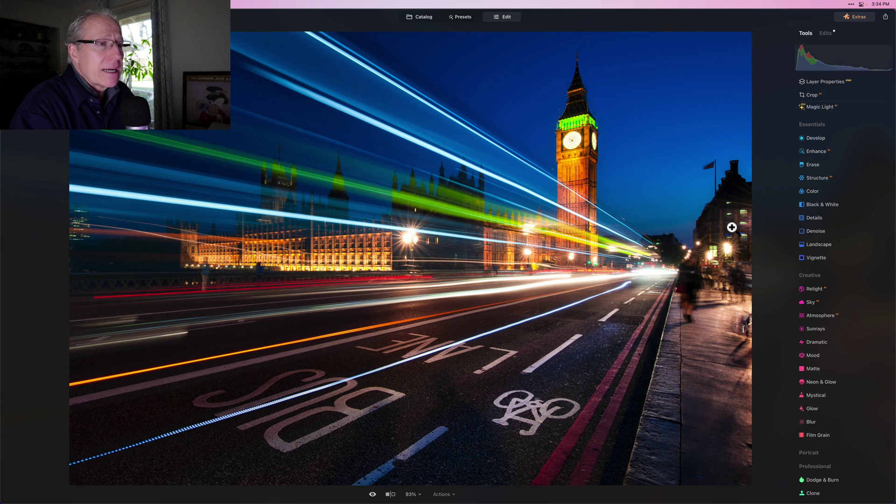